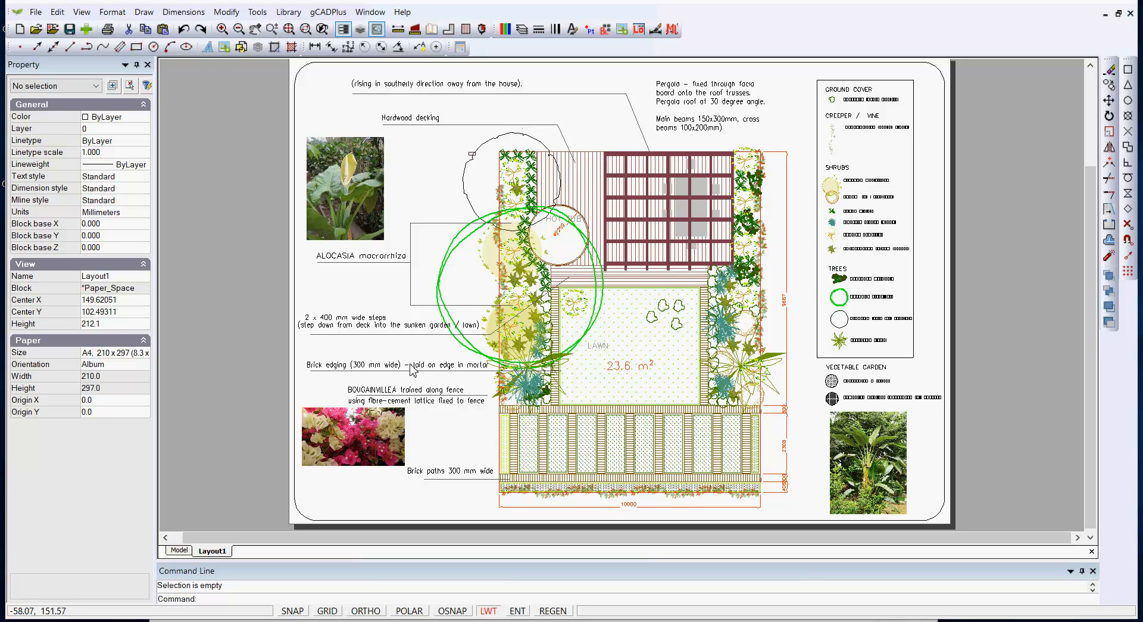
# Compare the Model view with Layout1, and compare the layout with lineweight display off and on
pyautogui.click(179, 550)
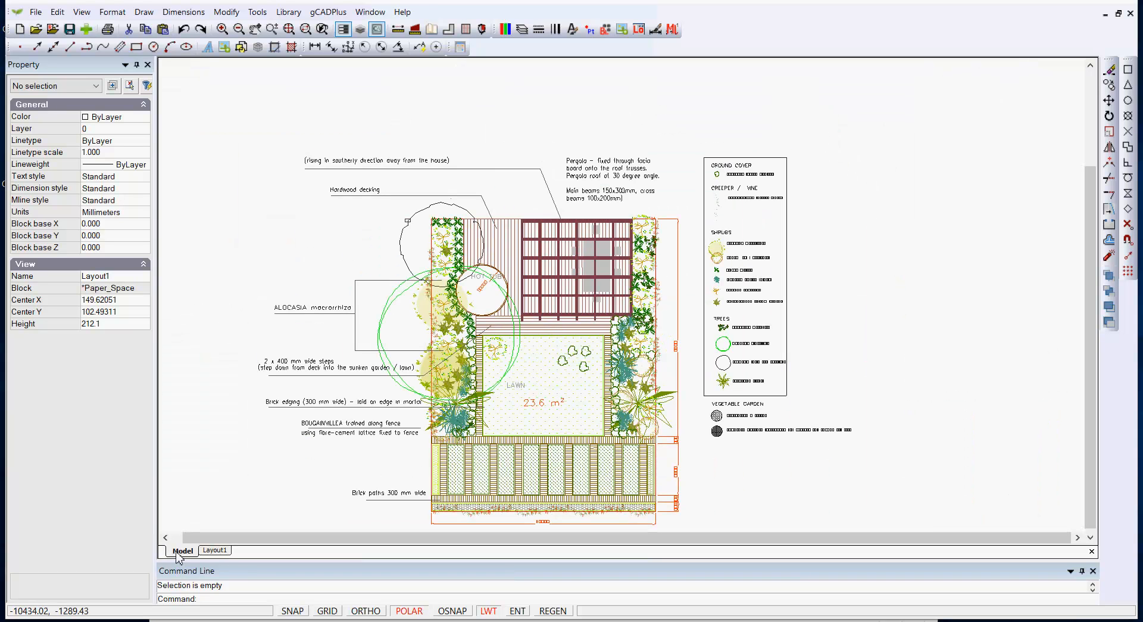
pyautogui.click(214, 551)
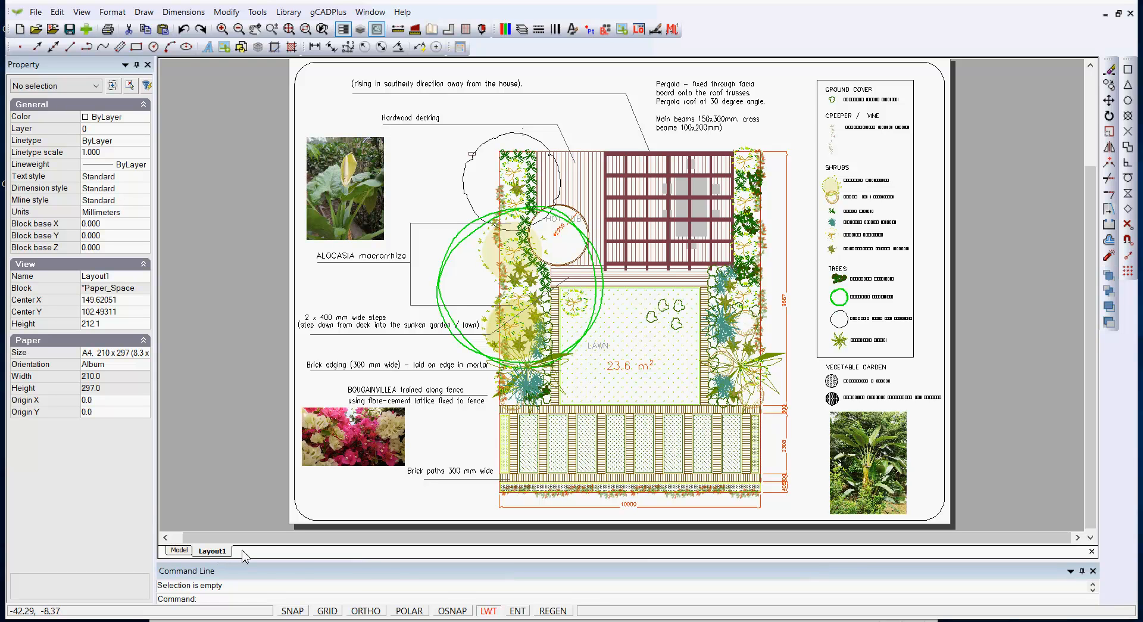
pyautogui.click(488, 611)
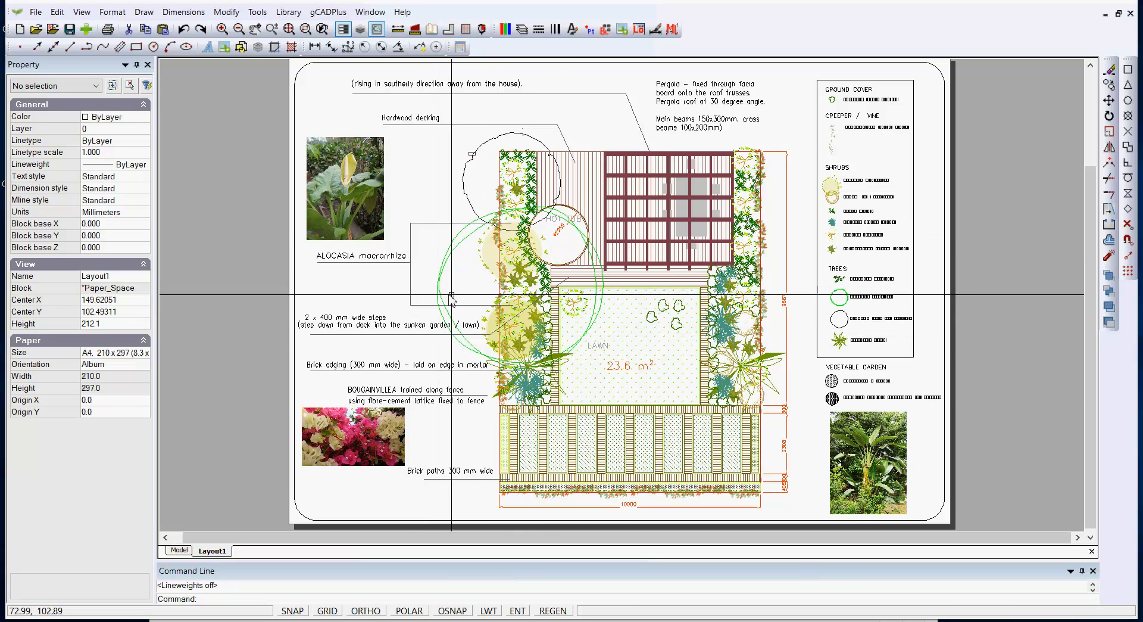
pyautogui.click(489, 611)
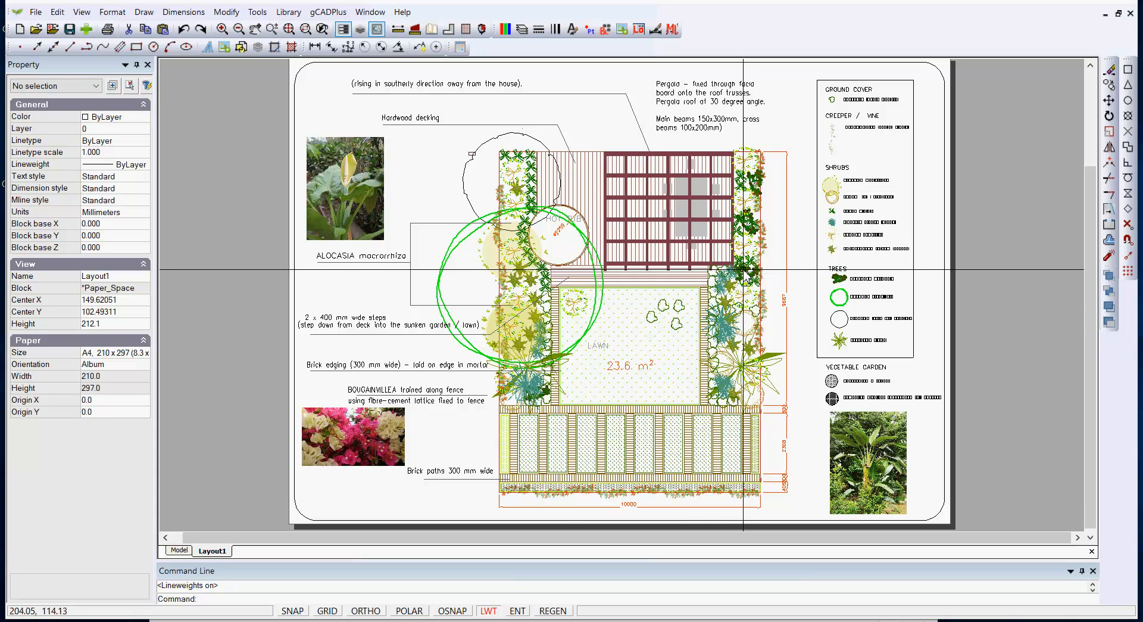
# Look over the lineweights available for the rounded border rectangle in Layout1, then clear the selection
pyautogui.click(295, 301)
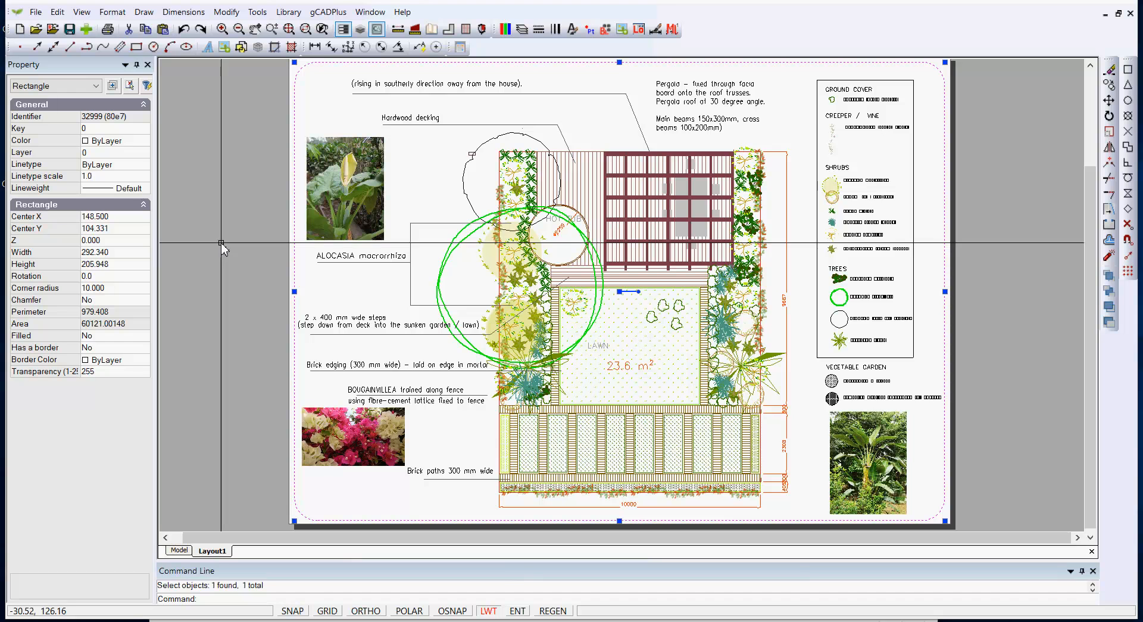
pyautogui.click(145, 189)
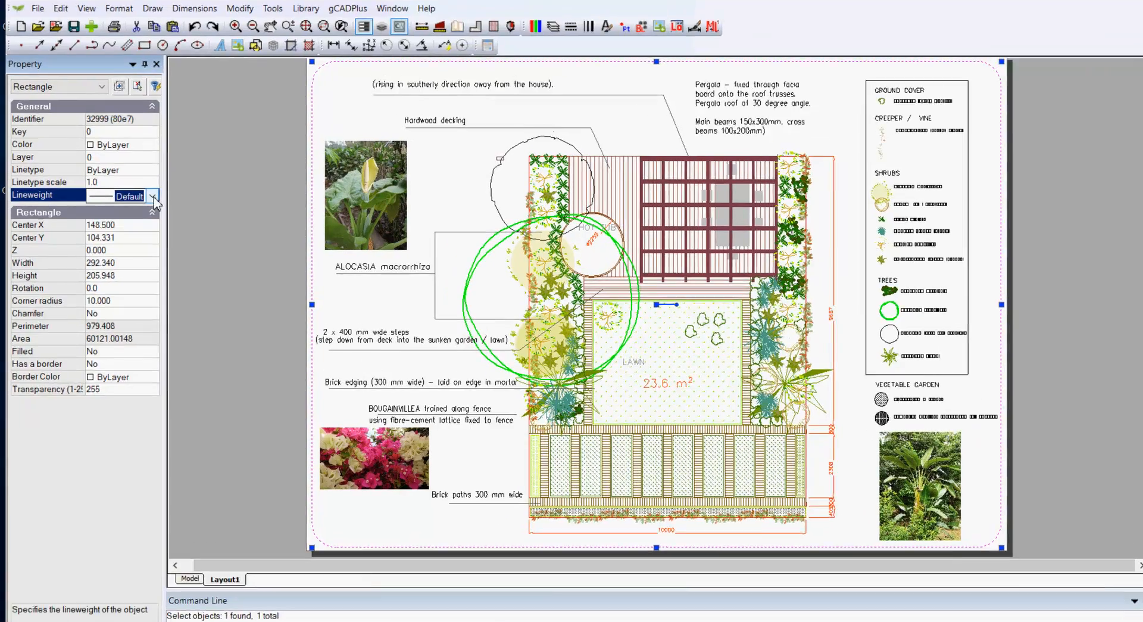
pyautogui.click(144, 189)
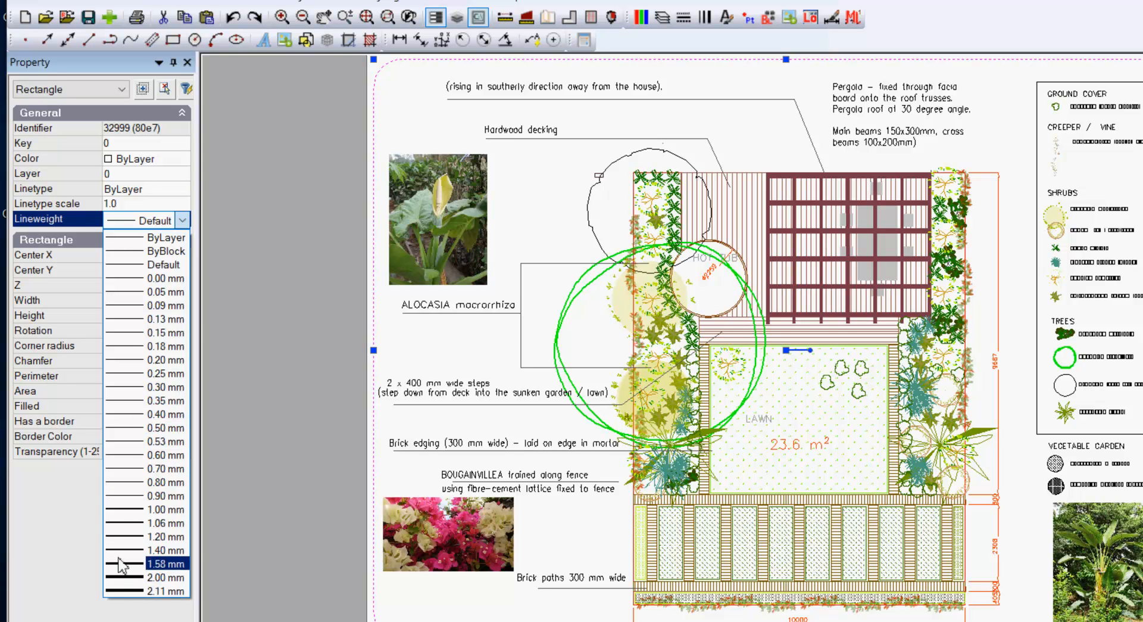
pyautogui.click(256, 356)
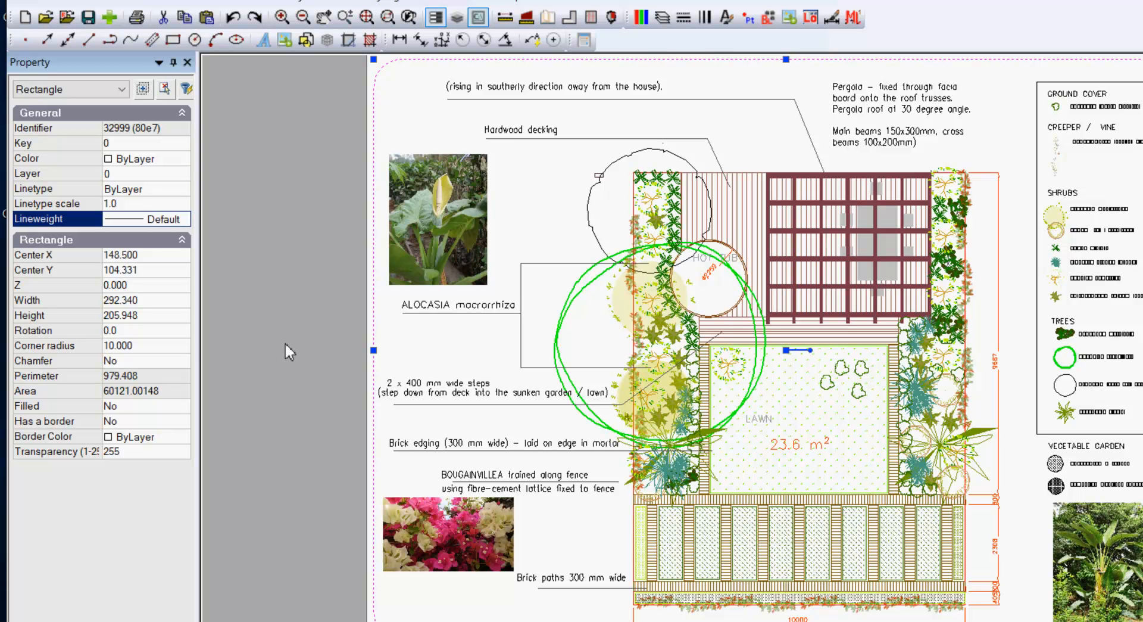
pyautogui.rightClick(296, 302)
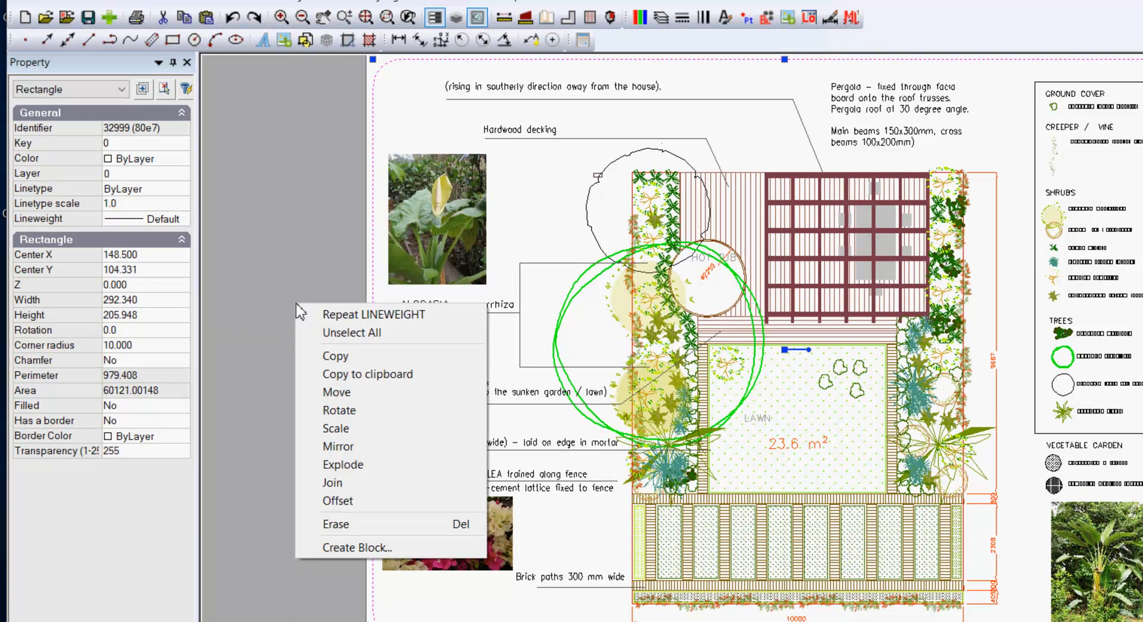
pyautogui.click(342, 334)
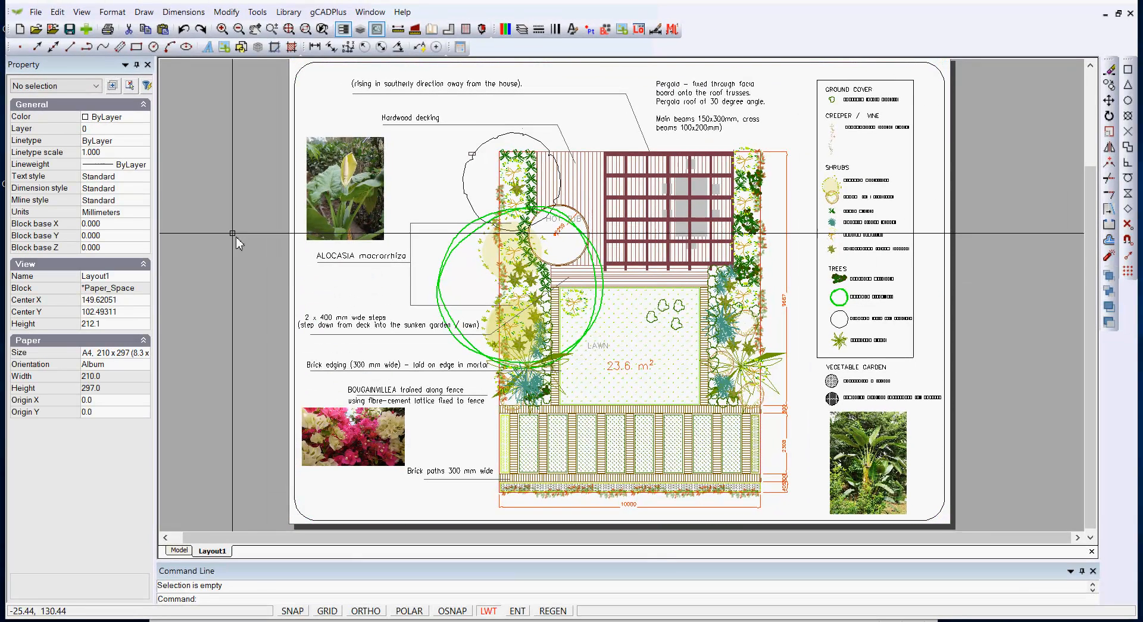
# Raise the lineweight display scale to about one third of its range and apply the setting
pyautogui.click(115, 16)
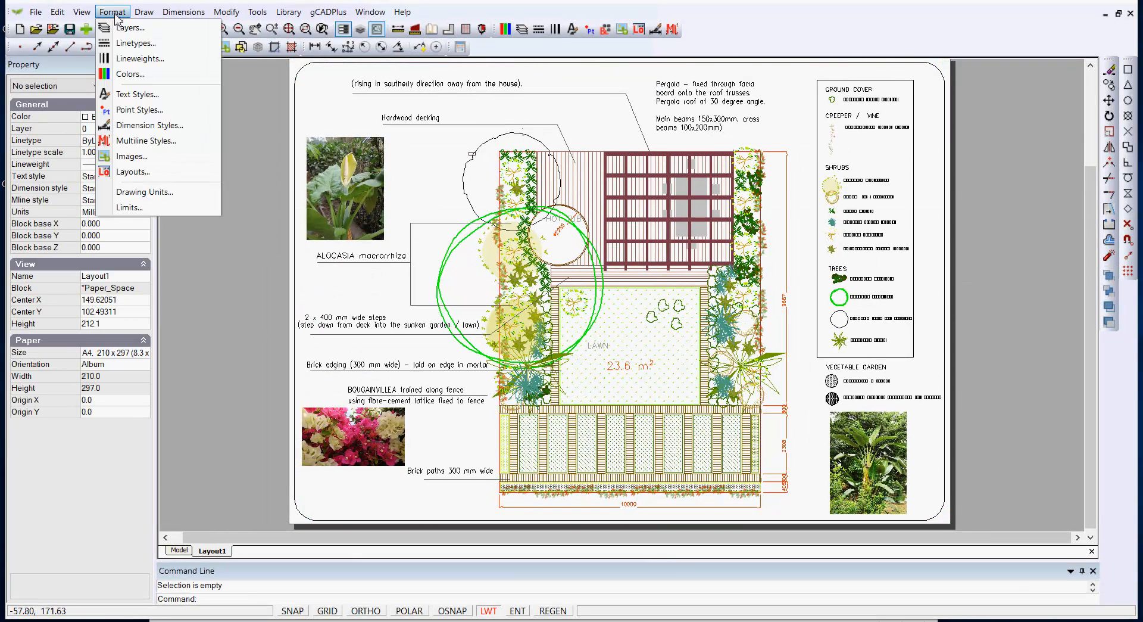
pyautogui.click(137, 59)
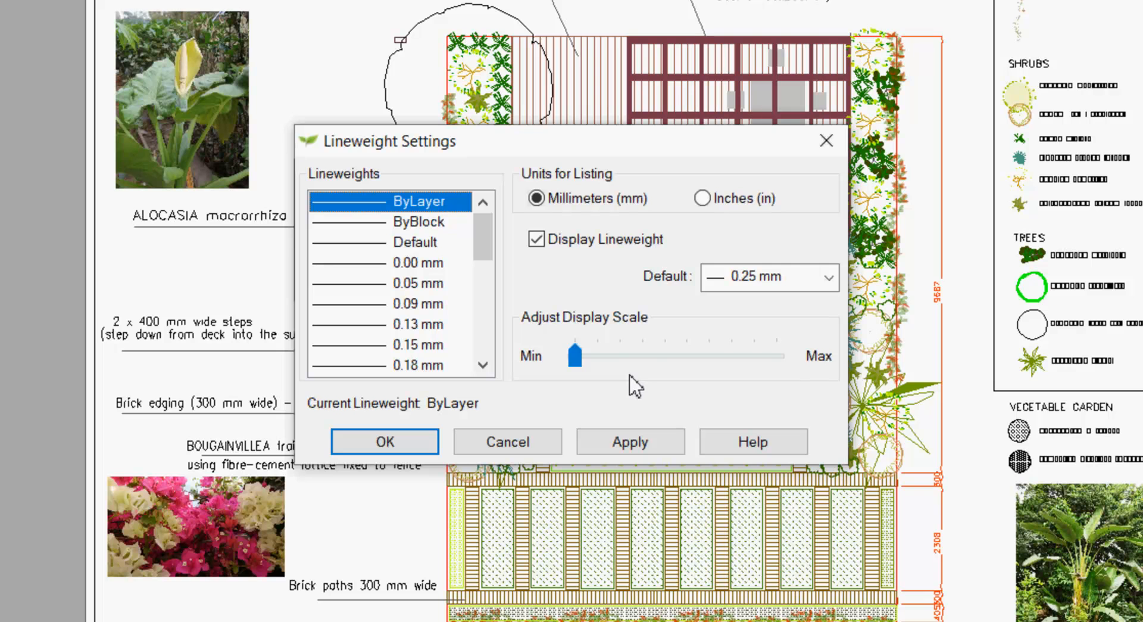
pyautogui.moveTo(577, 362); pyautogui.dragTo(648, 355)
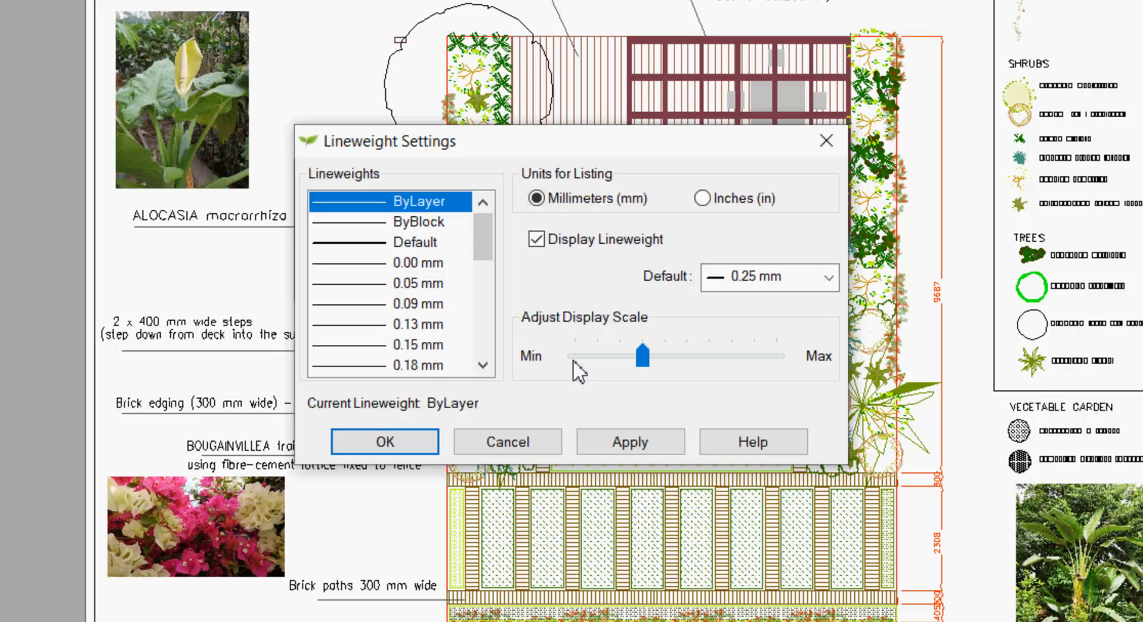
pyautogui.click(645, 447)
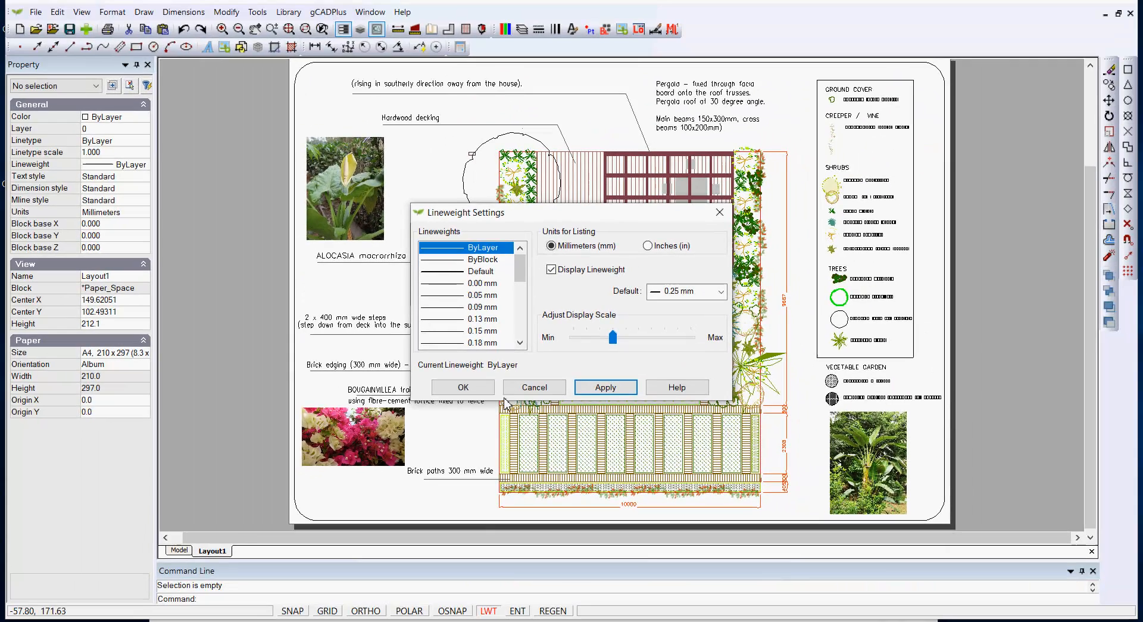
pyautogui.click(431, 438)
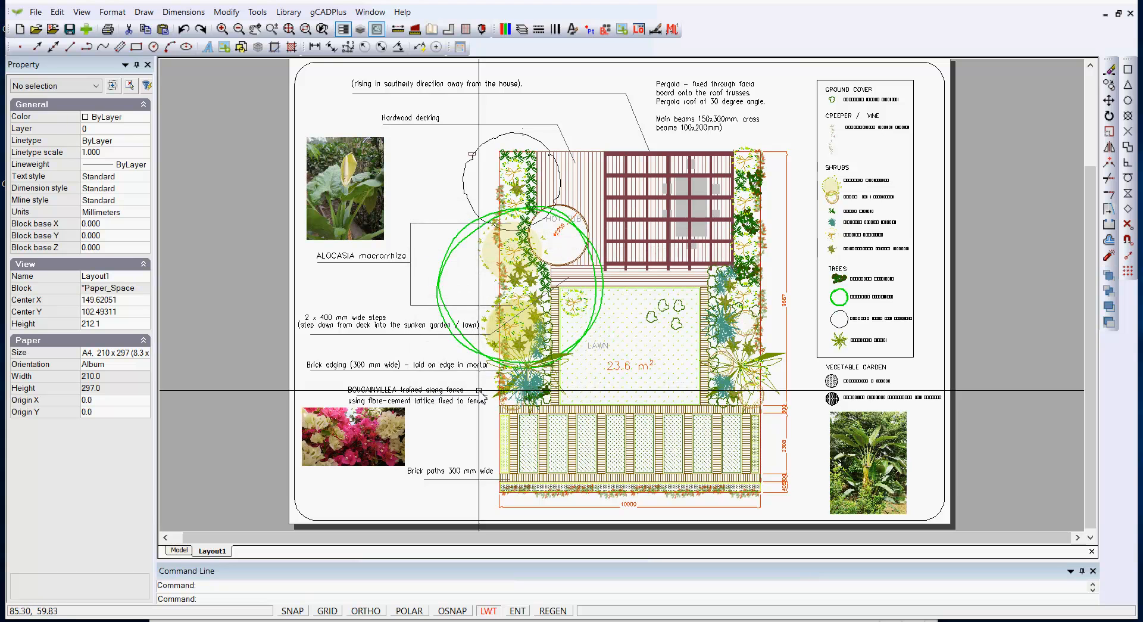
# Set the lineweight of the rounded border rectangle around the layout to 0.40 mm and deselect it
pyautogui.click(293, 296)
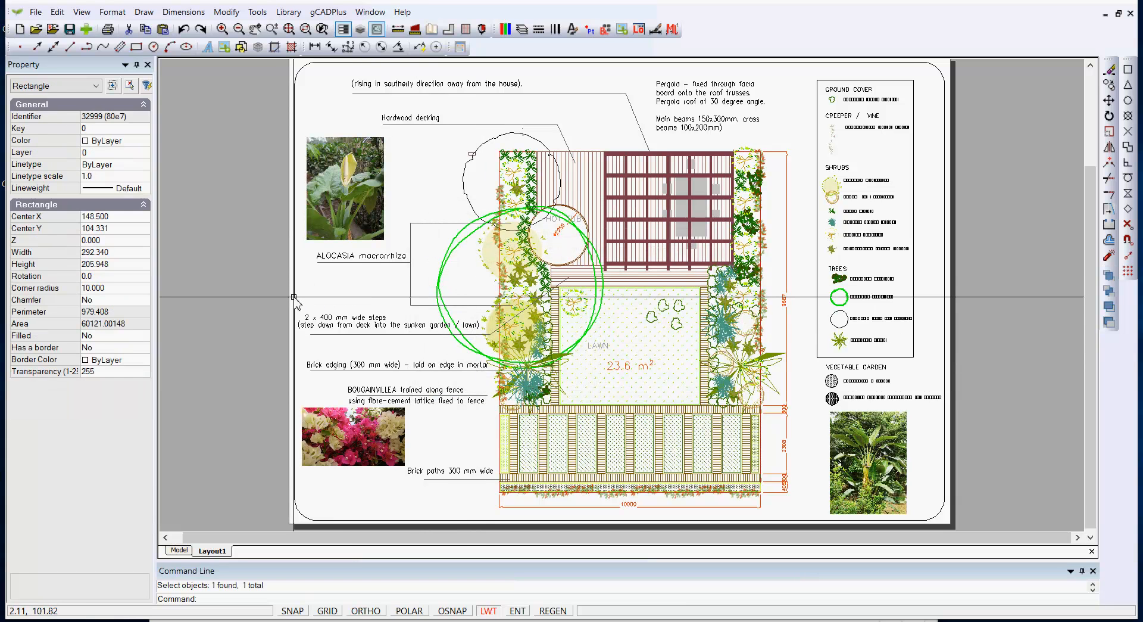
pyautogui.click(145, 190)
pyautogui.click(145, 190)
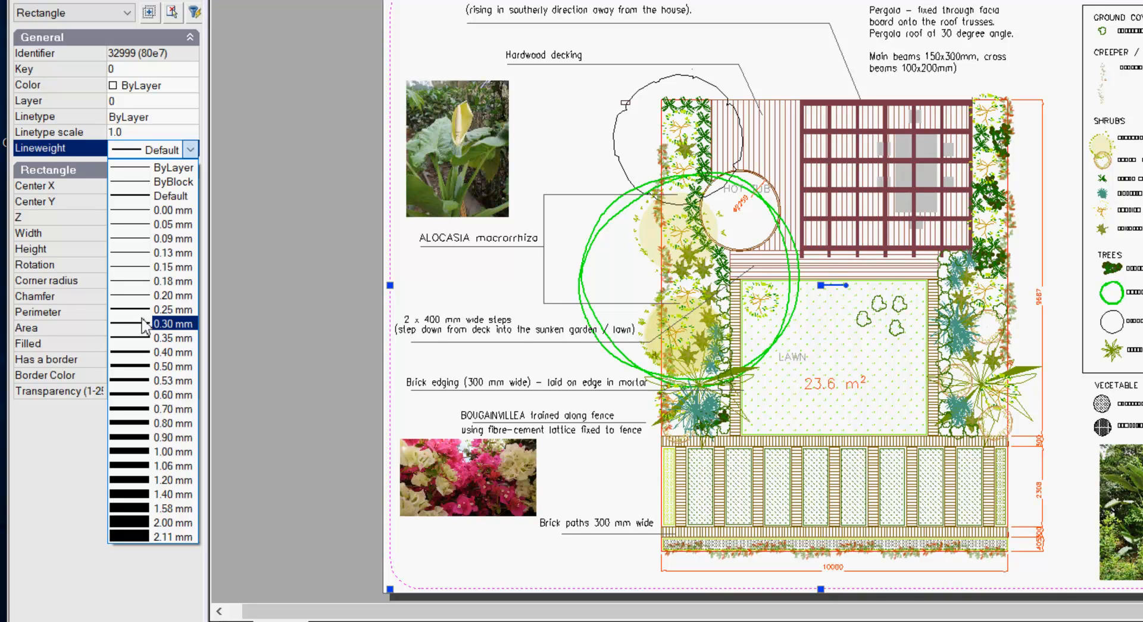
pyautogui.click(132, 352)
pyautogui.rightClick(253, 335)
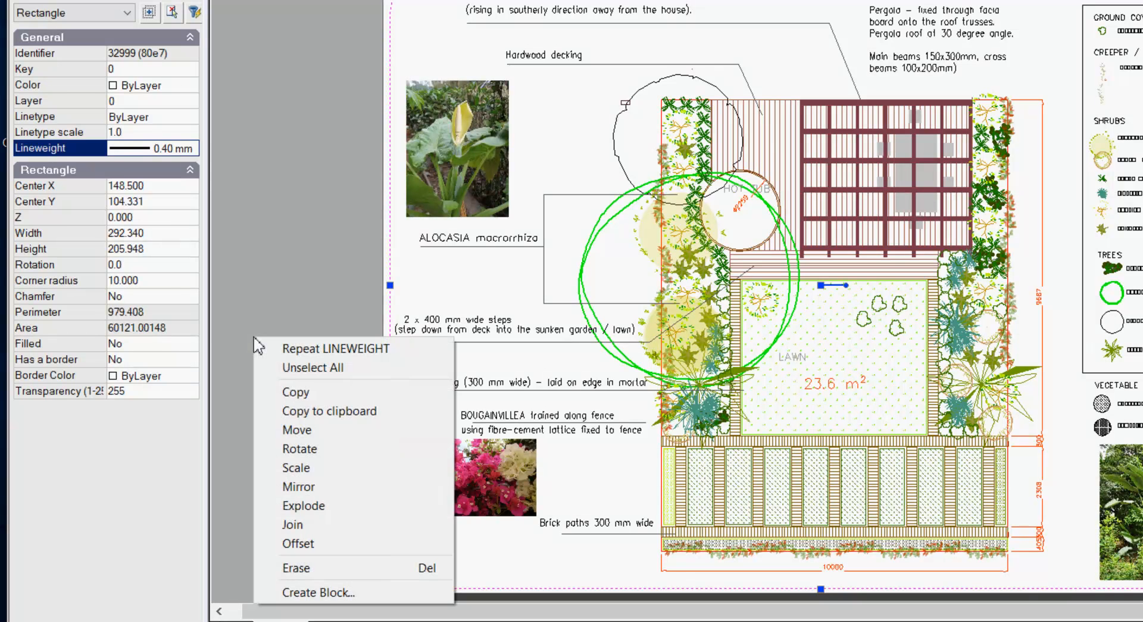
pyautogui.click(293, 365)
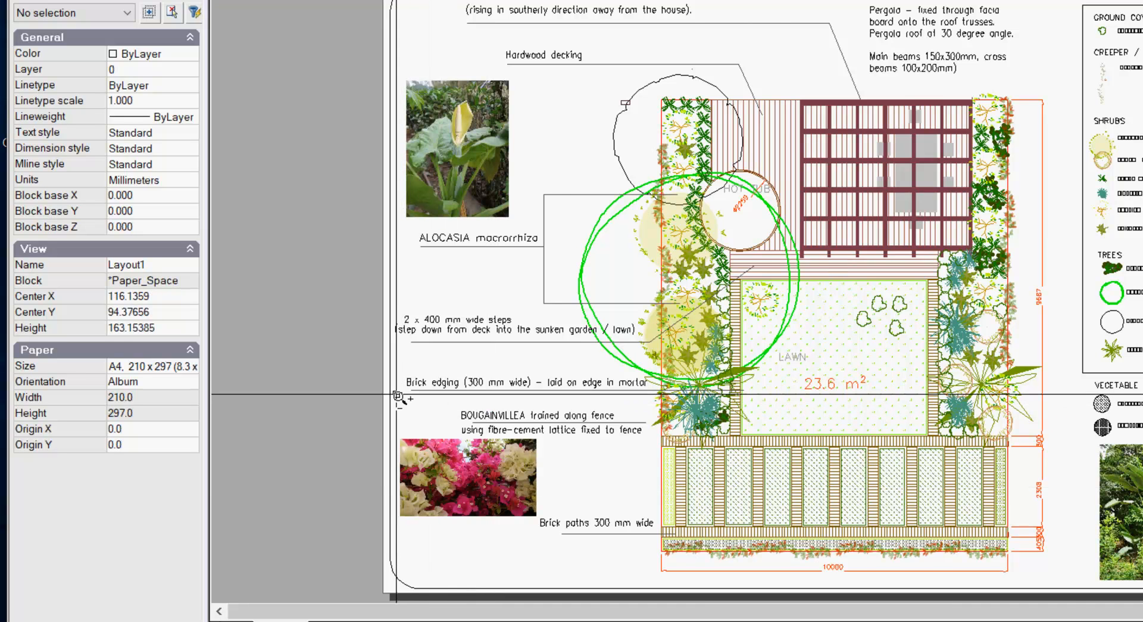
pyautogui.scroll(2, 397, 387)
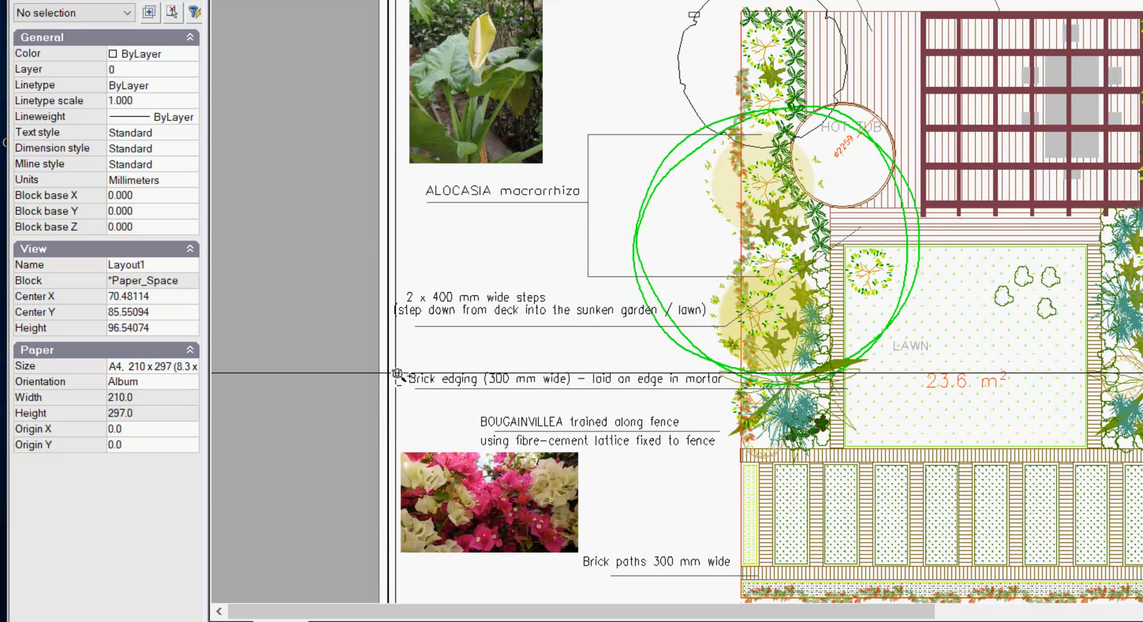
pyautogui.scroll(1, 438, 372)
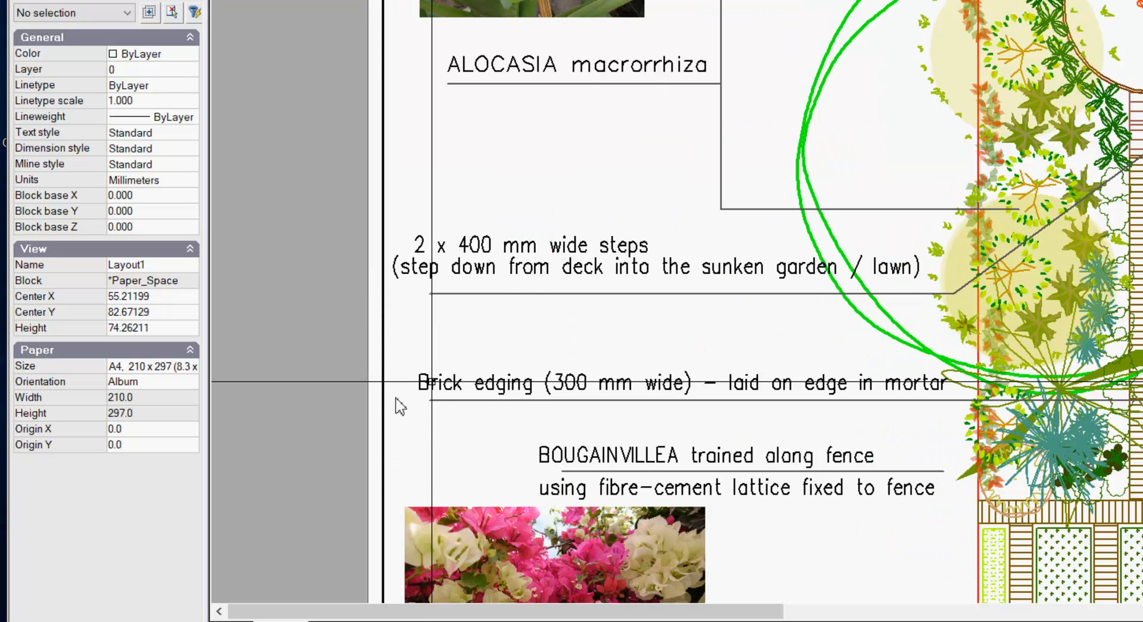
pyautogui.scroll(2, 645, 270)
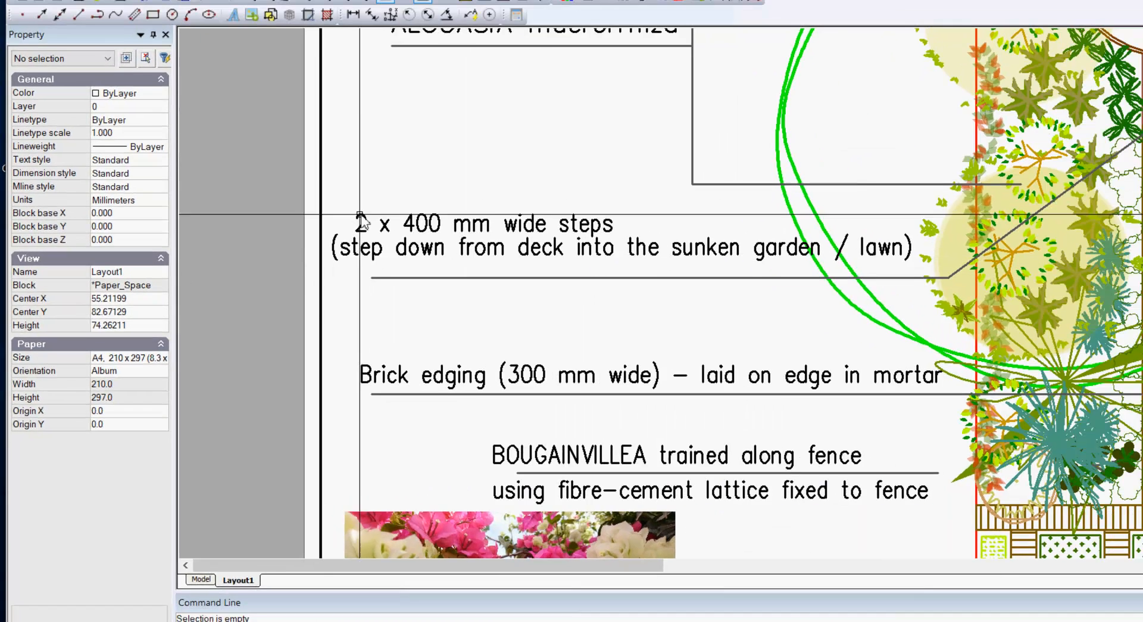
pyautogui.scroll(-1, 265, 208)
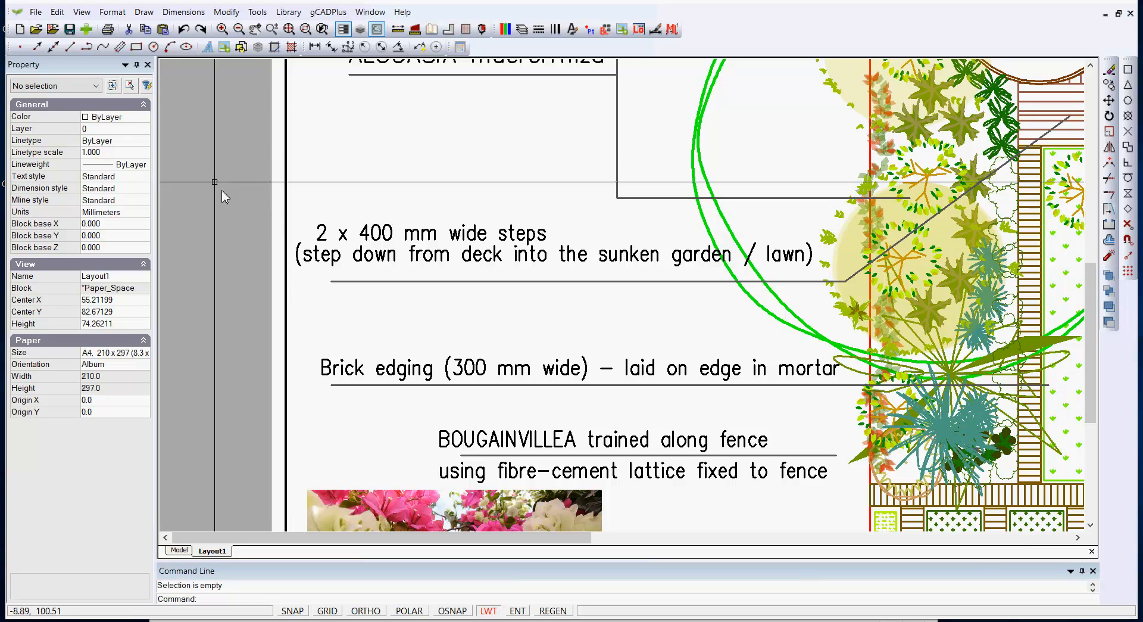
pyautogui.click(113, 13)
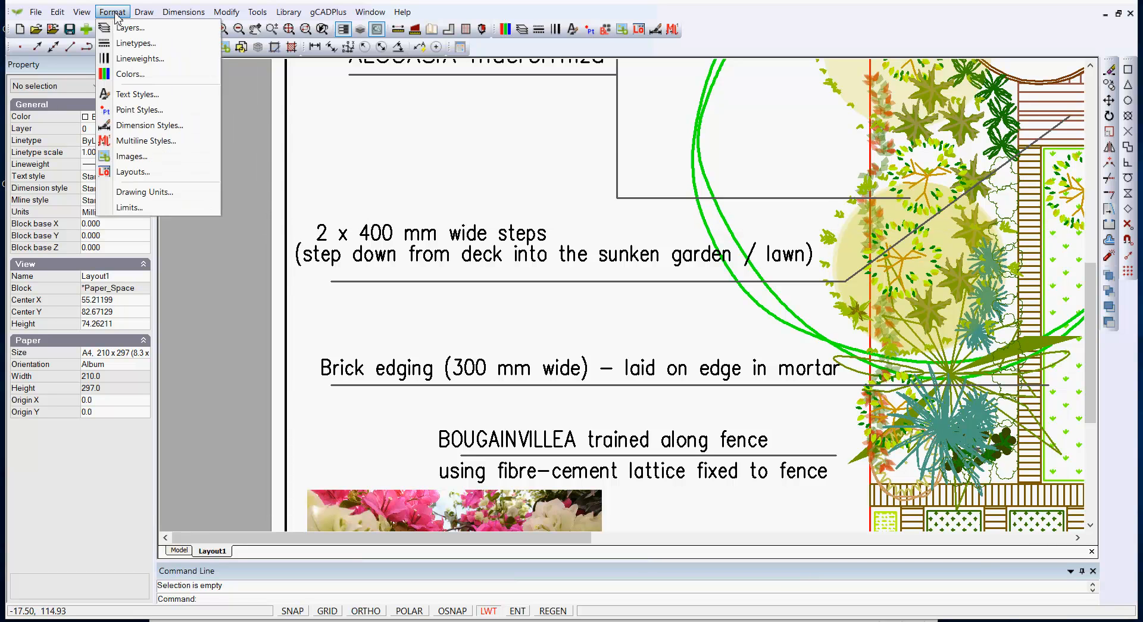
pyautogui.click(138, 95)
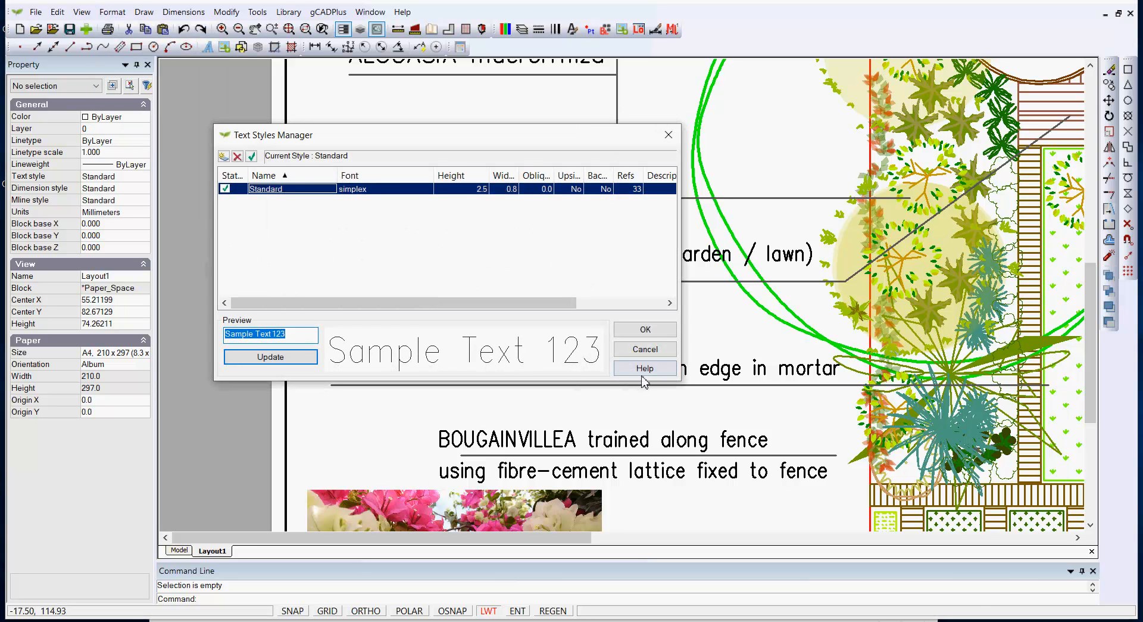
pyautogui.click(646, 349)
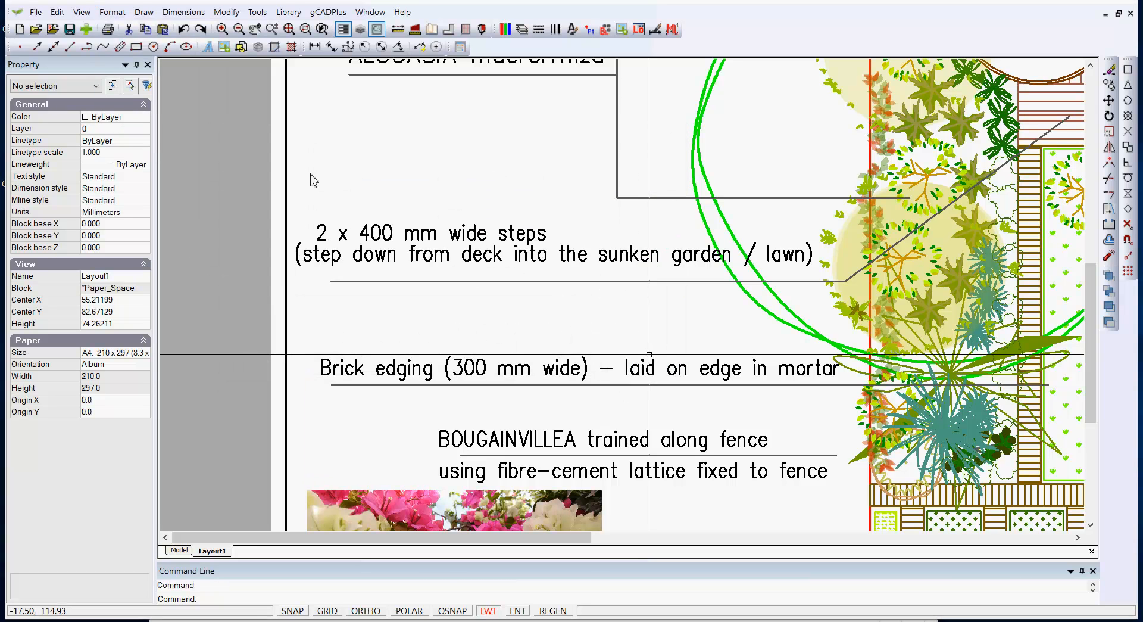
# Set the default lineweight of the drawing to 0.15 mm in the lineweight settings and apply it
pyautogui.click(113, 13)
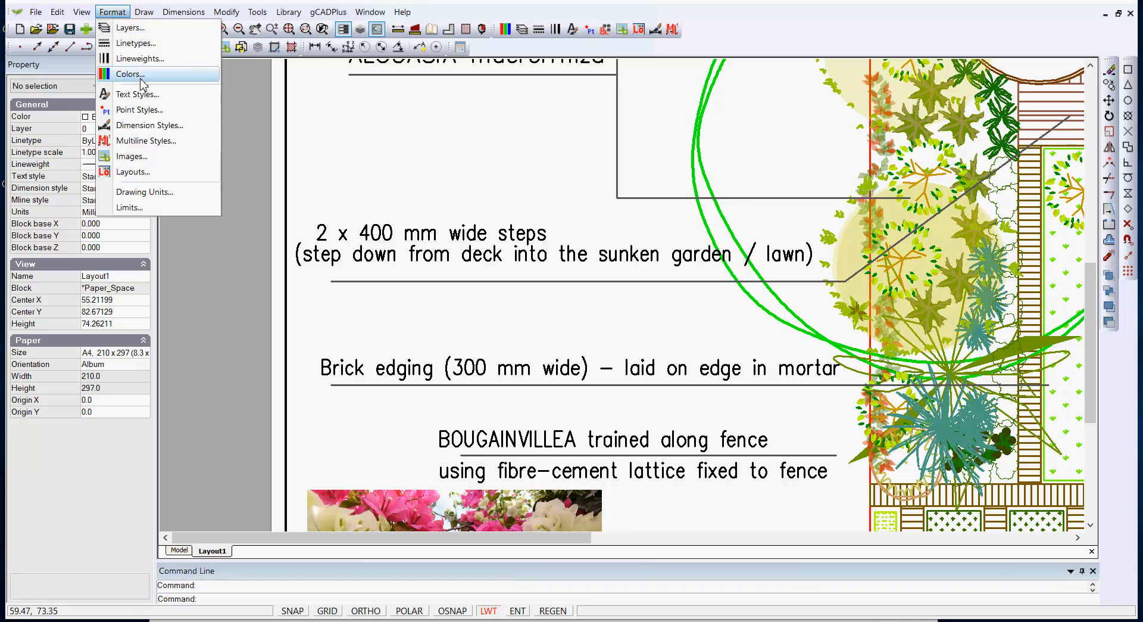
pyautogui.click(151, 59)
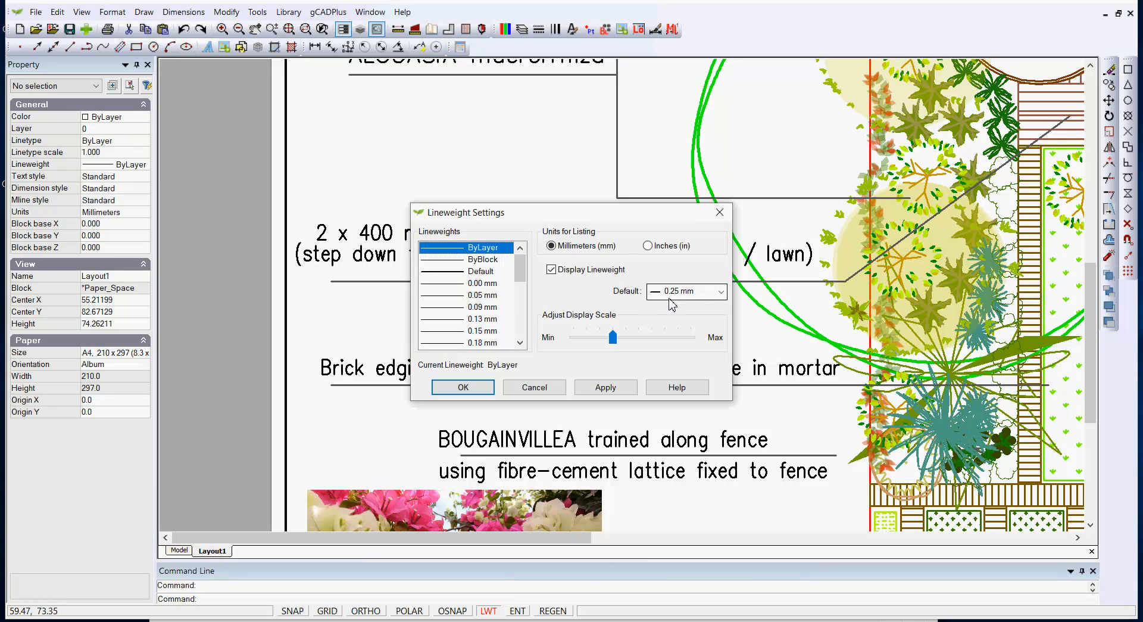
pyautogui.click(721, 292)
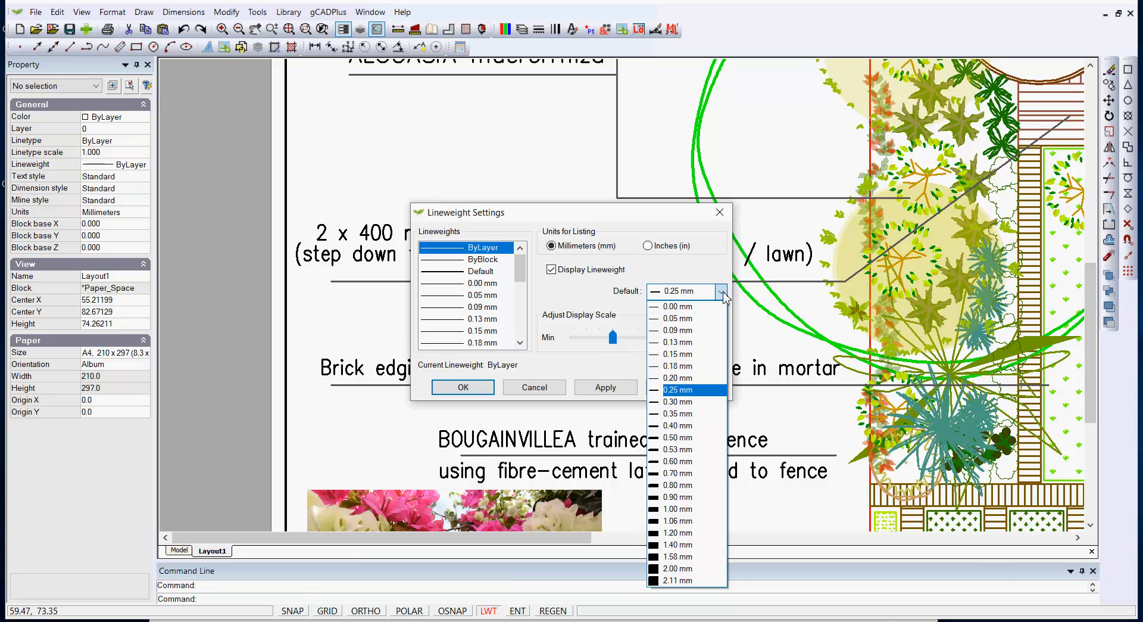
pyautogui.click(658, 355)
pyautogui.click(605, 388)
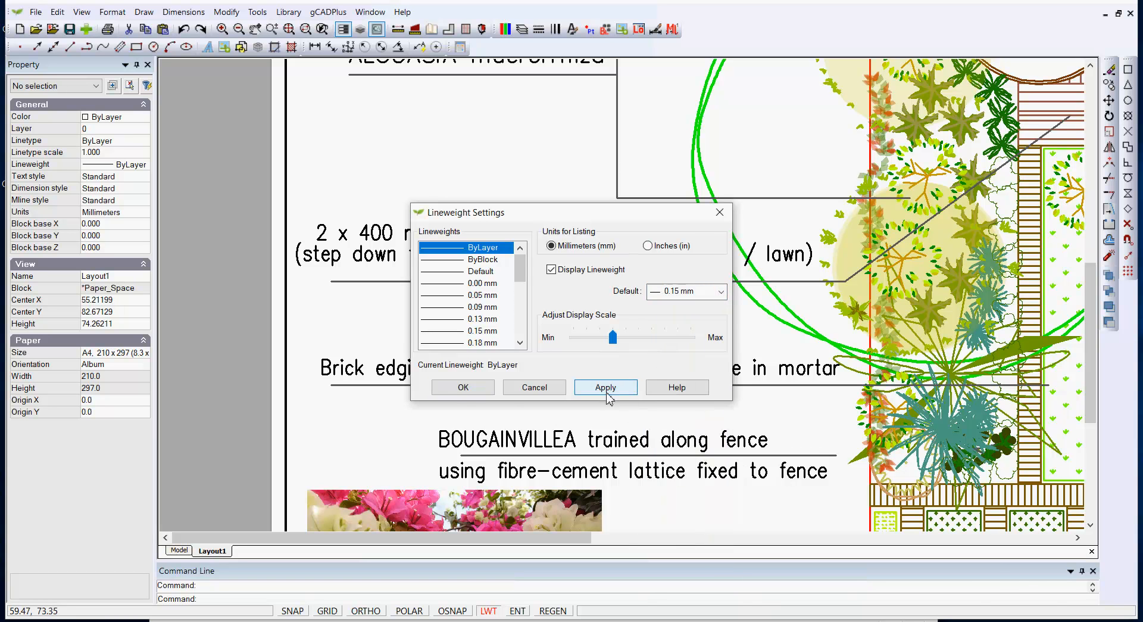
pyautogui.click(463, 387)
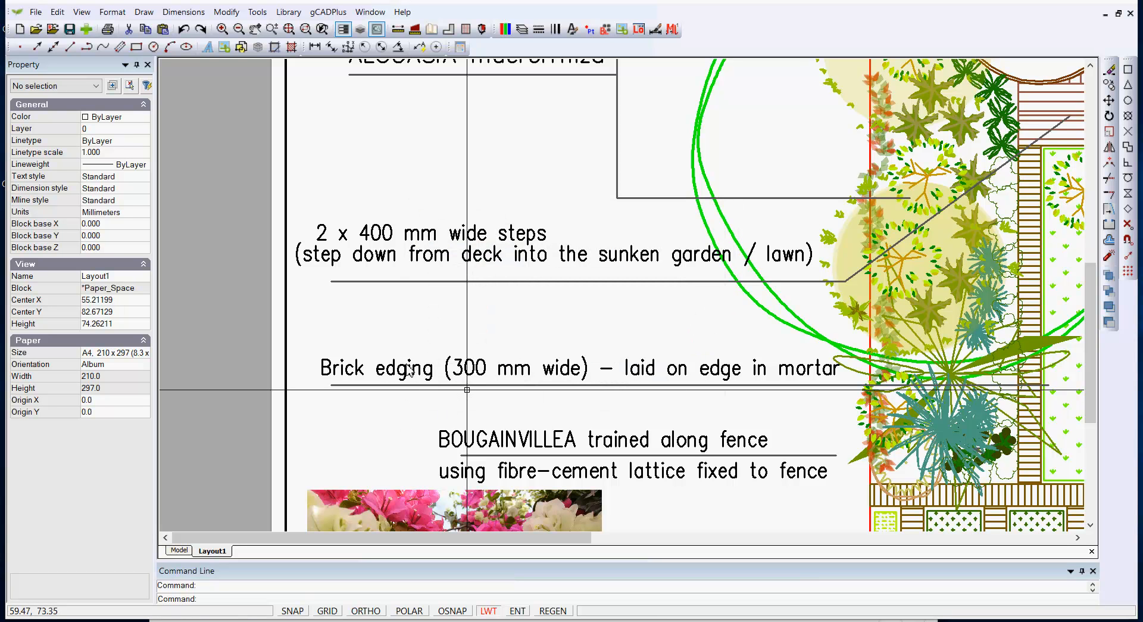
pyautogui.scroll(-1, 396, 369)
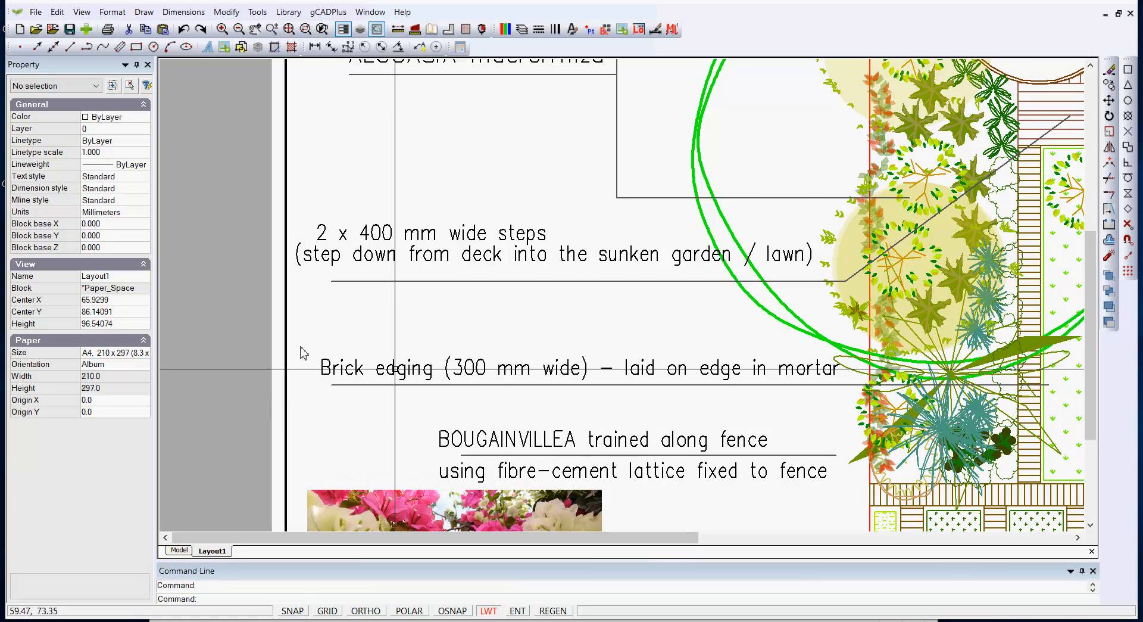
pyautogui.scroll(-1, 395, 369)
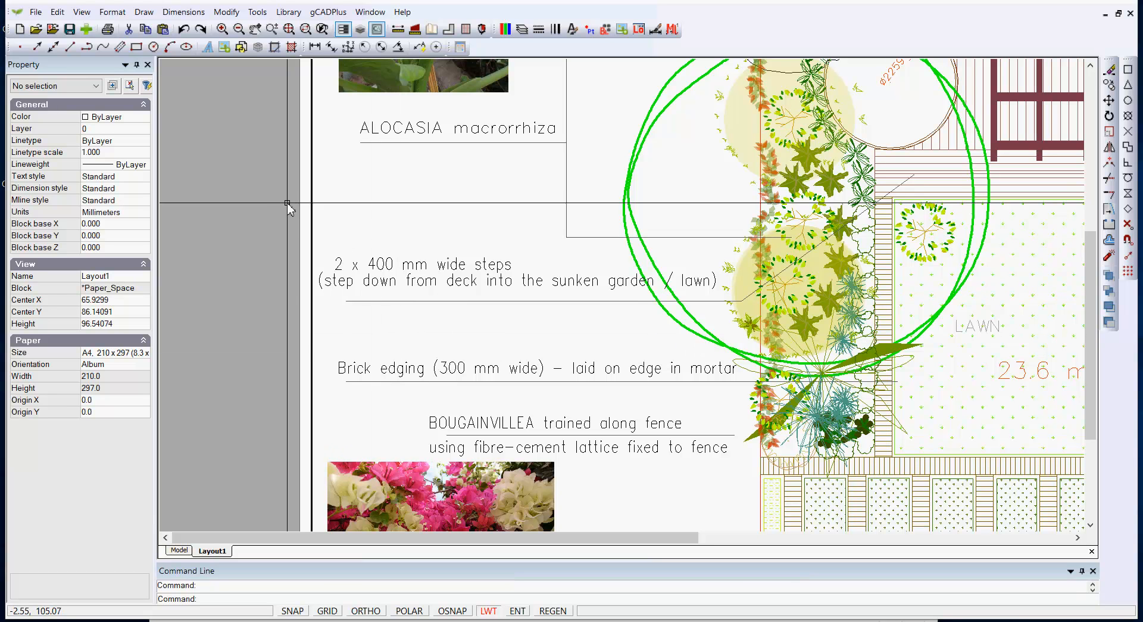
# Review the attached images and their saved paths in the Image Manager, then close it
pyautogui.click(113, 13)
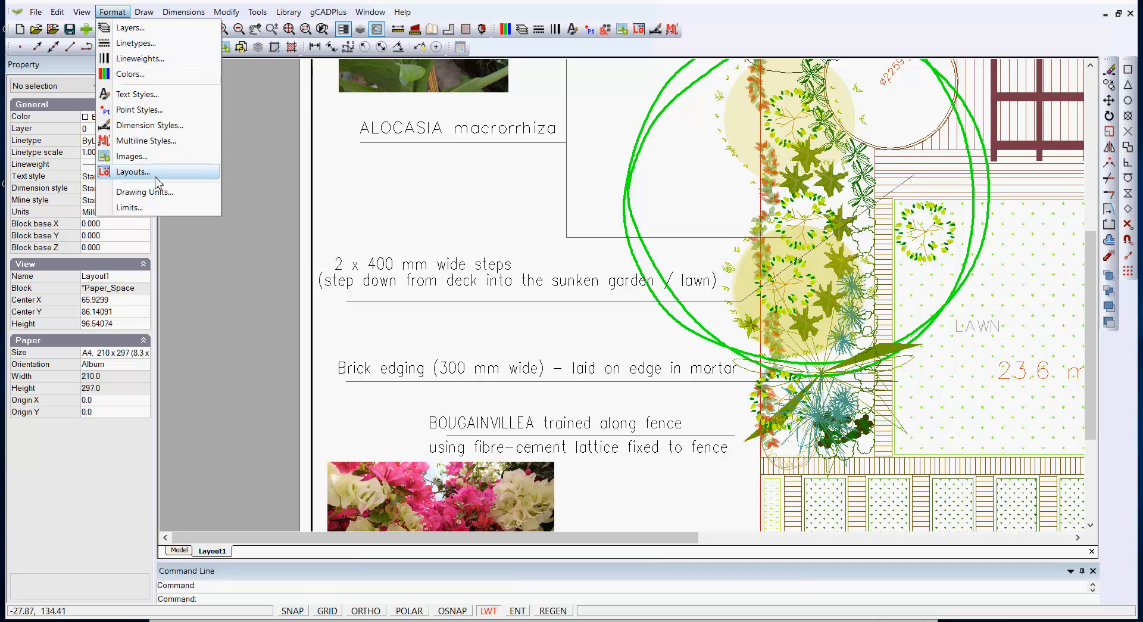
pyautogui.click(141, 157)
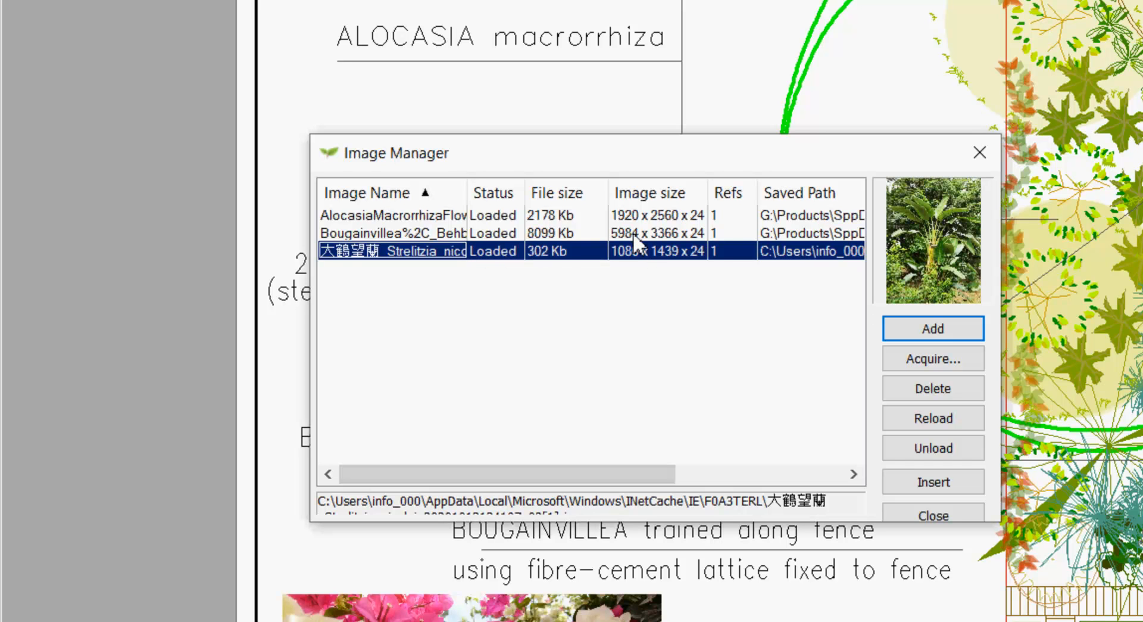
pyautogui.moveTo(1012, 349); pyautogui.dragTo(1142, 349)
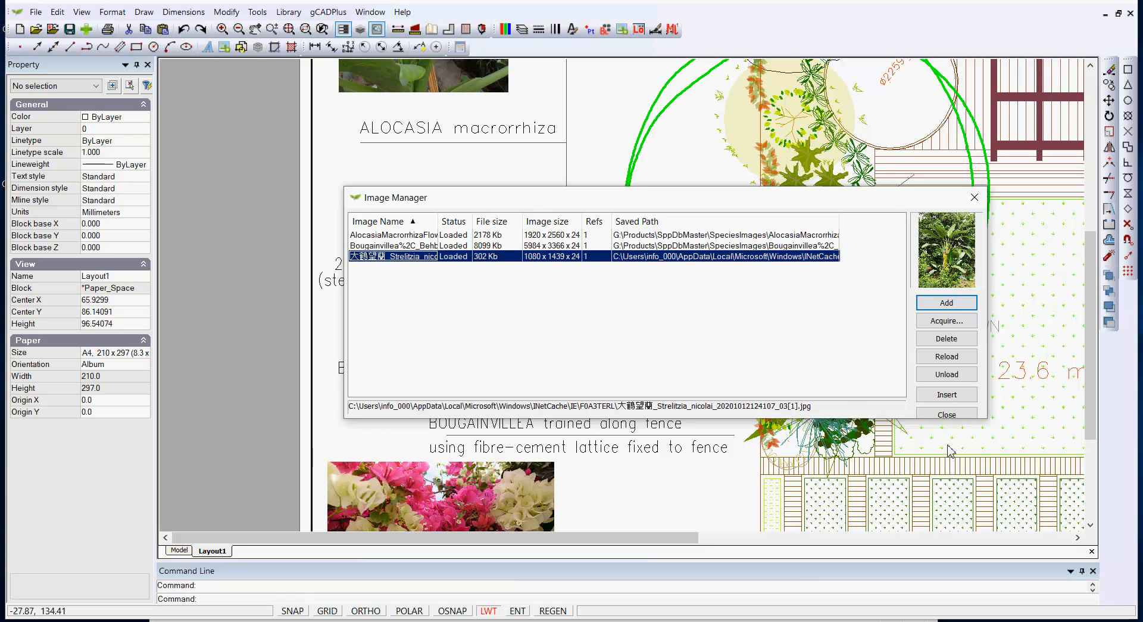
pyautogui.click(947, 415)
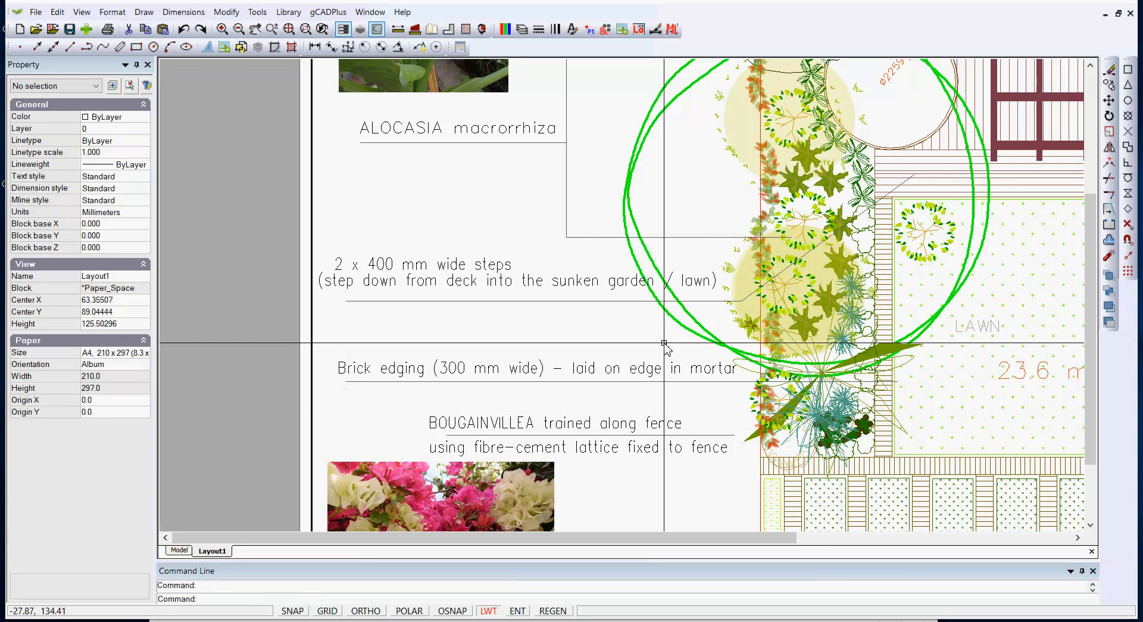
# Switch to model space and open the large green Magnolia tree symbol block for editing
pyautogui.scroll(-2, 662, 351)
pyautogui.scroll(-1, 661, 351)
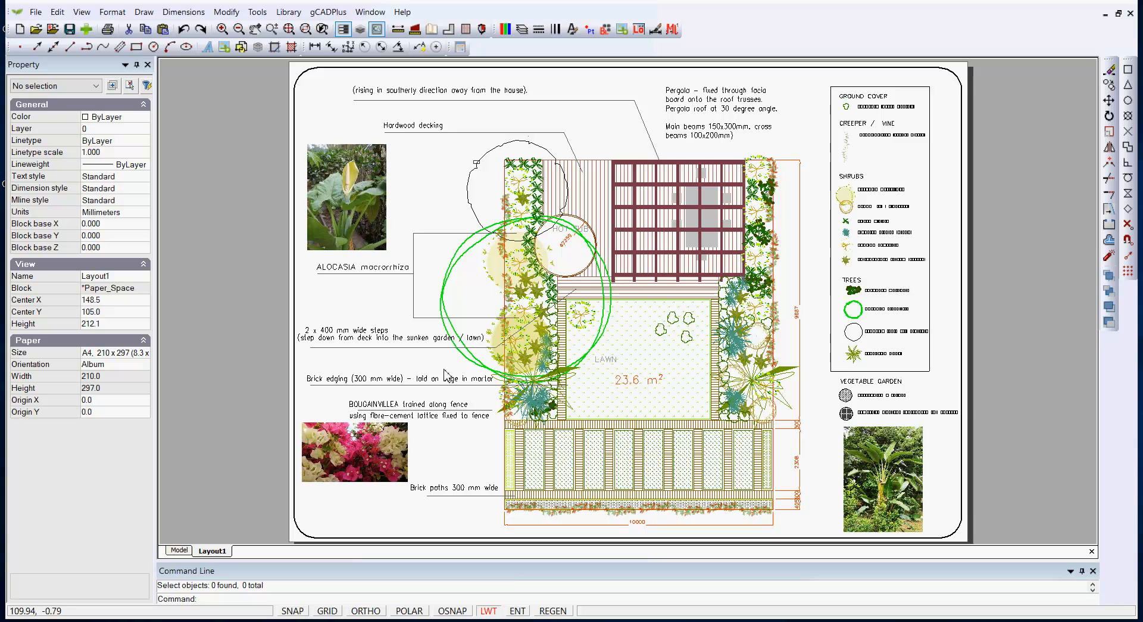
pyautogui.click(178, 550)
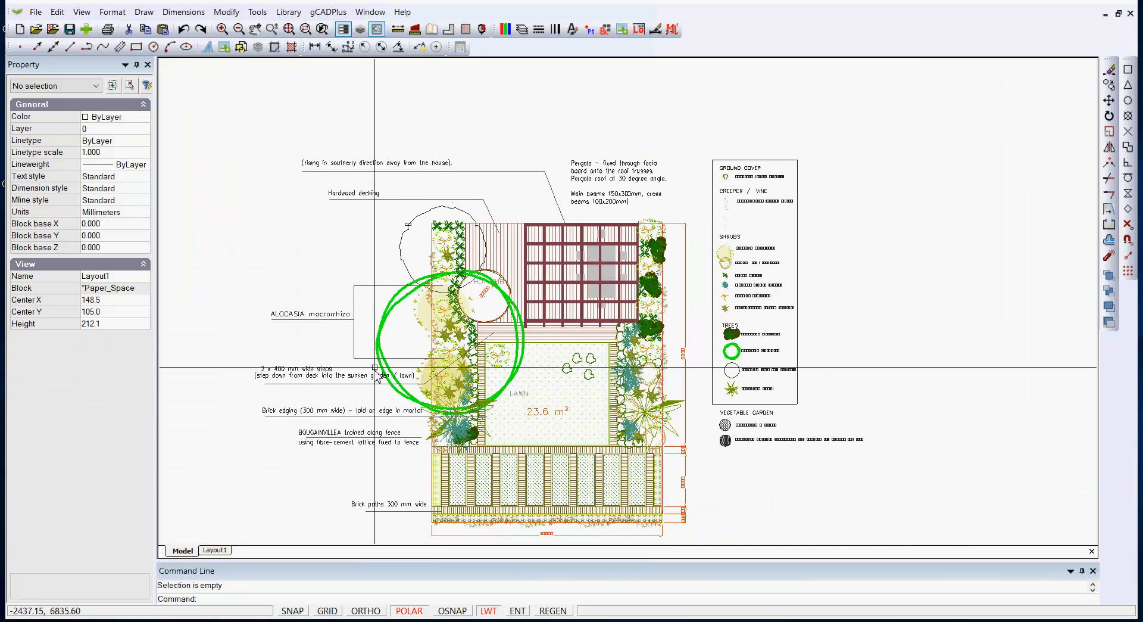
pyautogui.scroll(1, 407, 346)
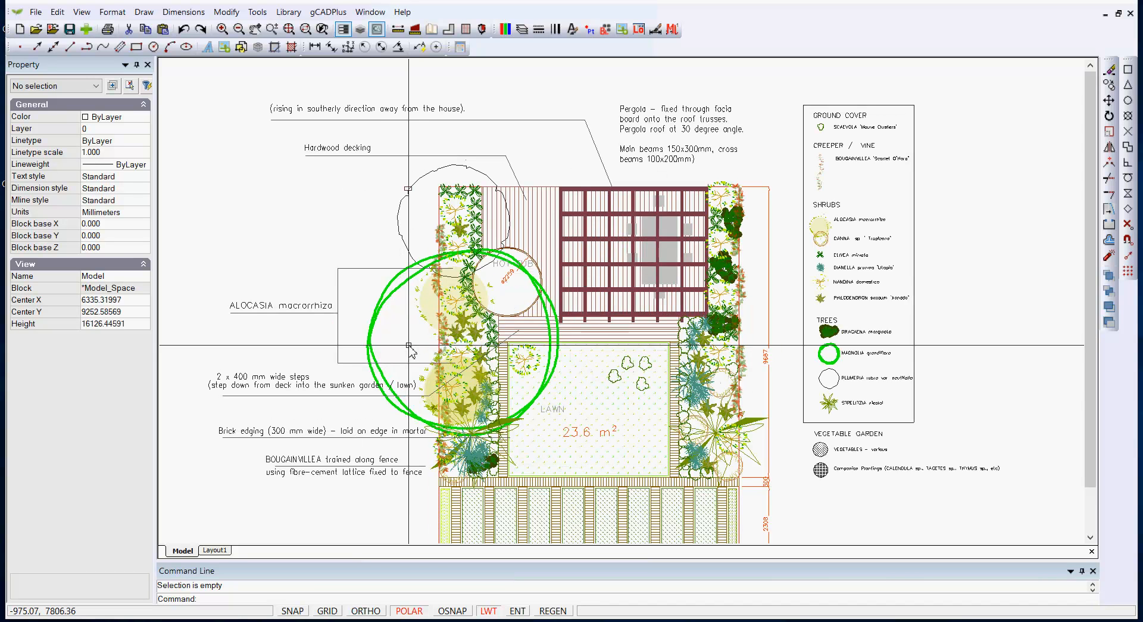
pyautogui.click(371, 329)
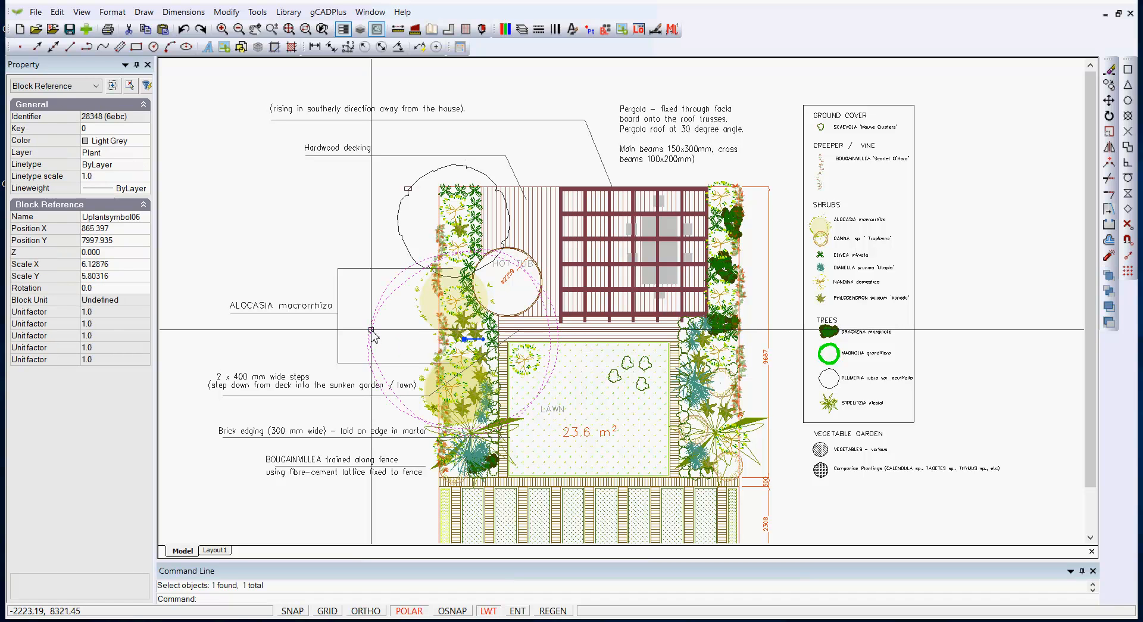
pyautogui.rightClick(371, 330)
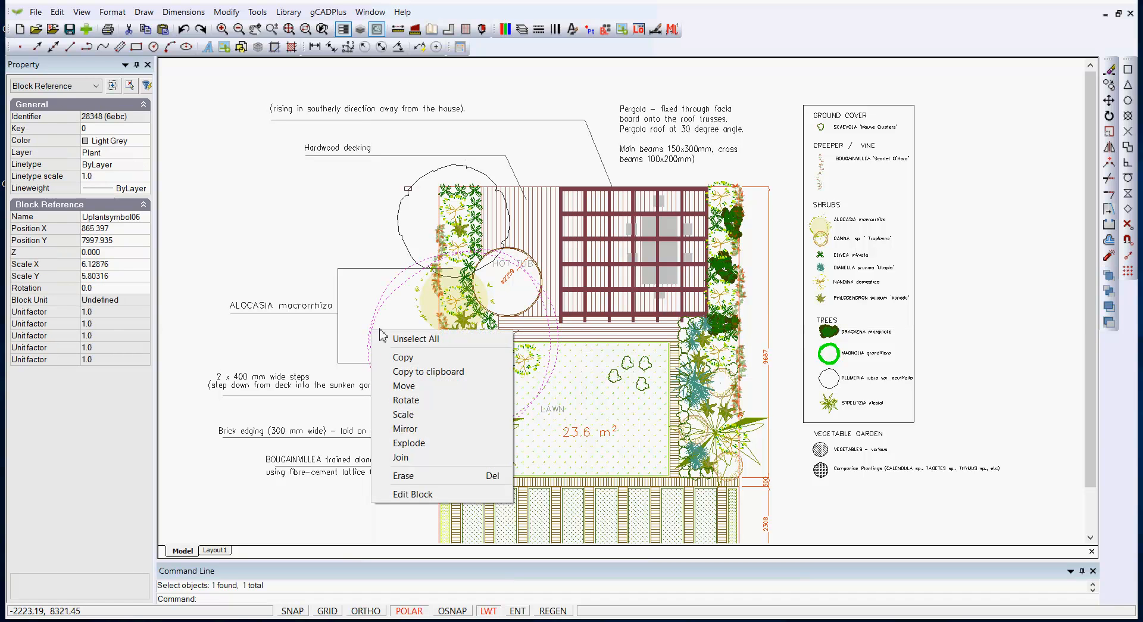
pyautogui.click(414, 492)
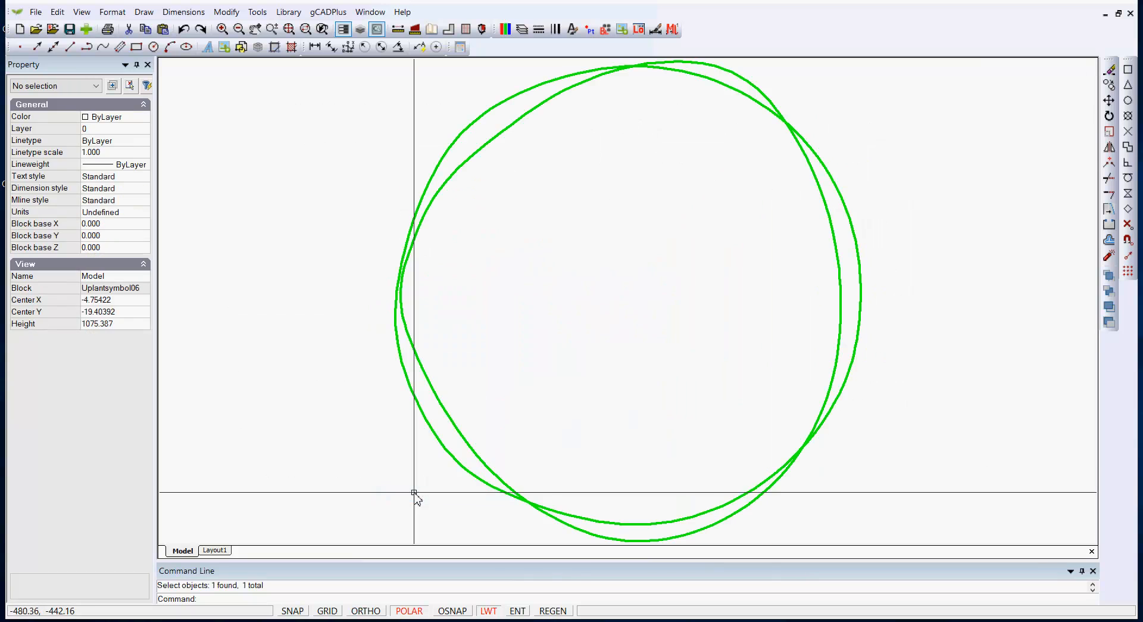
# Check the properties of individual outline arcs and of the symbol's whole contents, clearing the selection each time
pyautogui.click(444, 410)
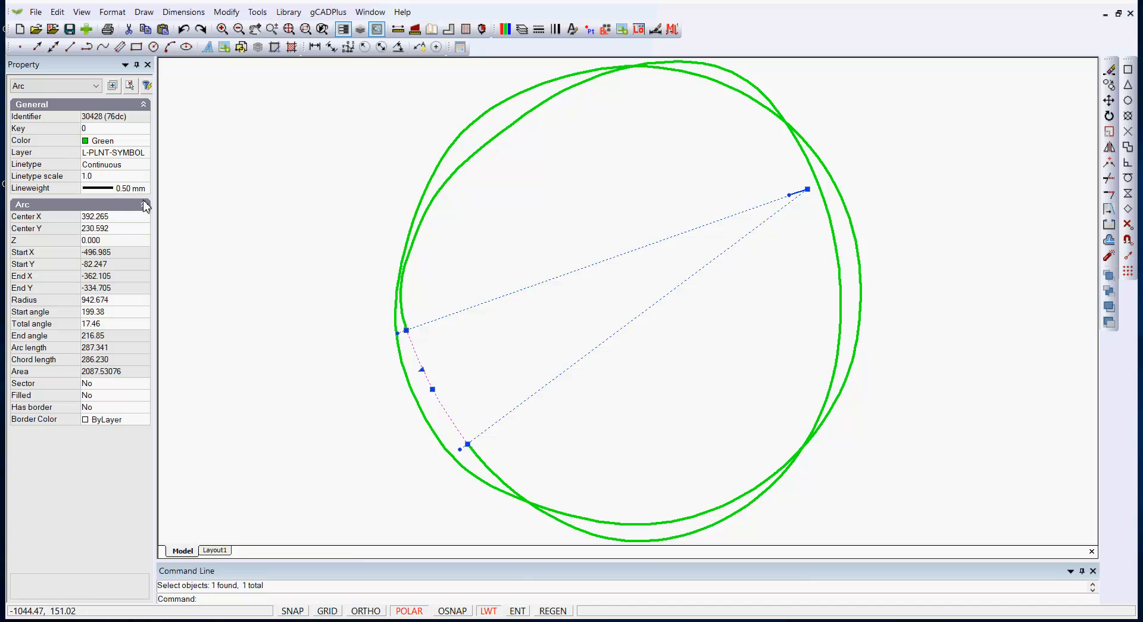
pyautogui.press('Escape')
pyautogui.scroll(-2, 275, 338)
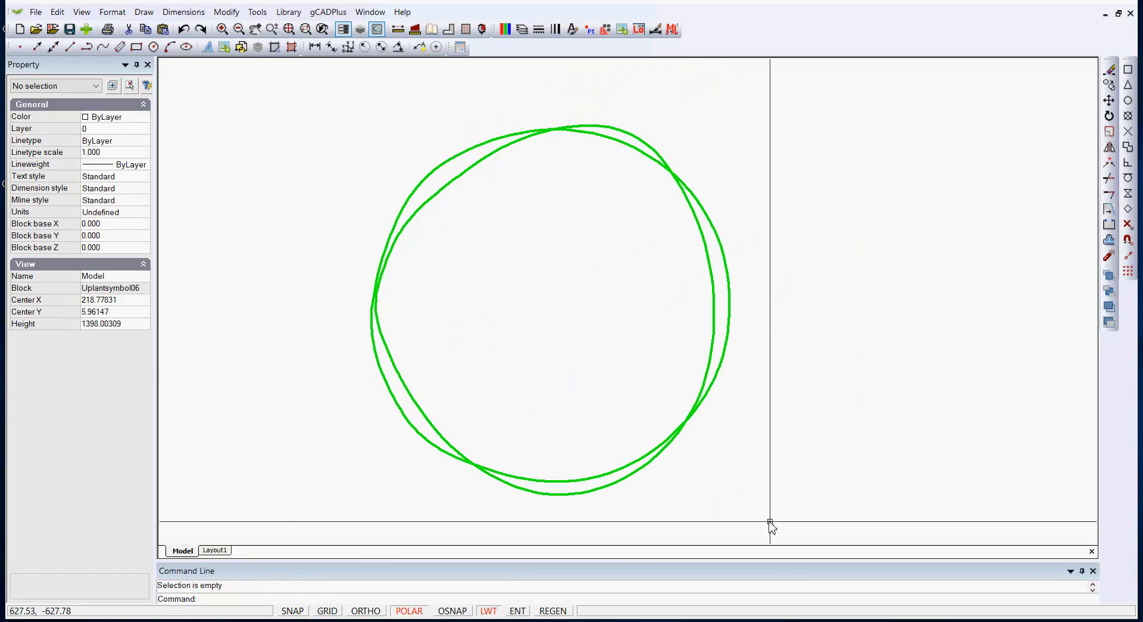
pyautogui.moveTo(777, 521); pyautogui.dragTo(350, 113)
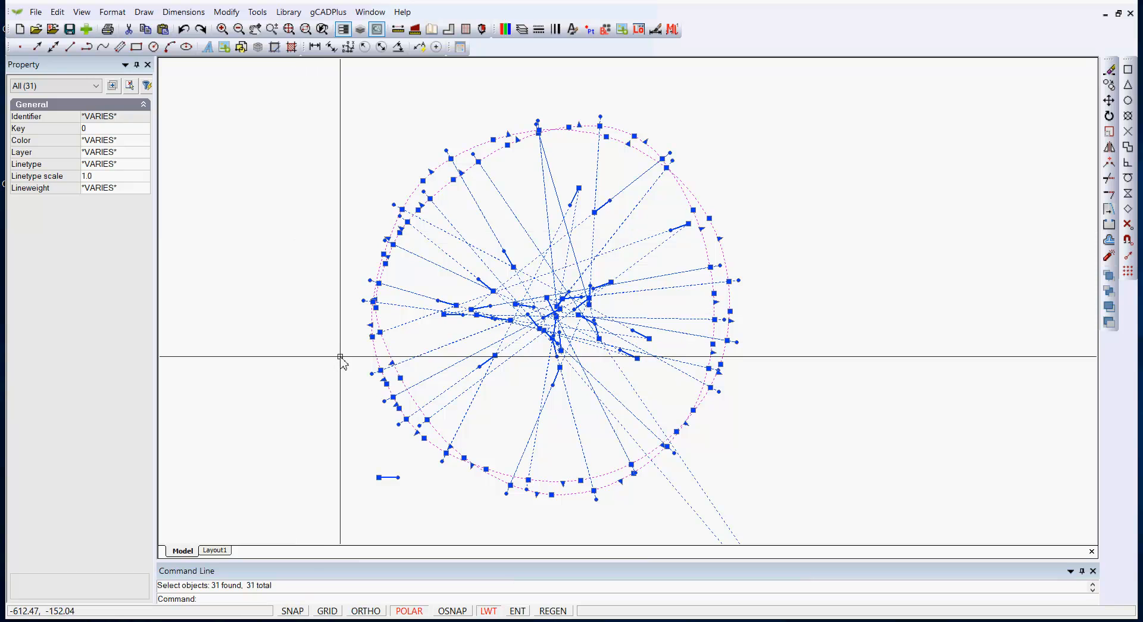
pyautogui.press('Escape')
pyautogui.click(446, 439)
pyautogui.press('Escape')
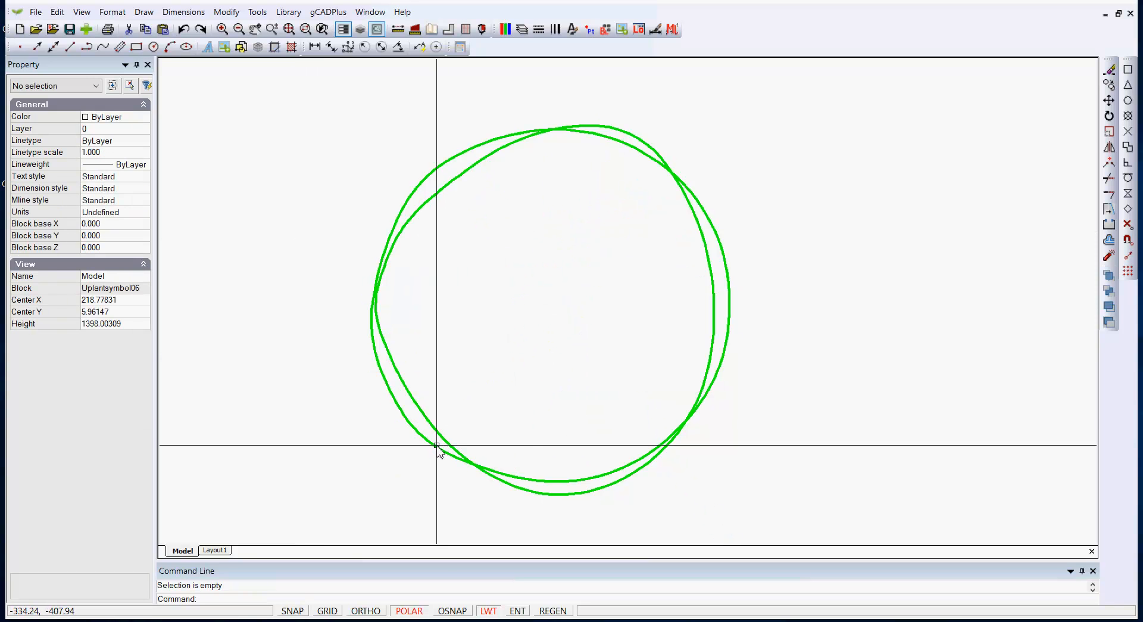
pyautogui.click(438, 453)
pyautogui.press('Escape')
pyautogui.click(394, 399)
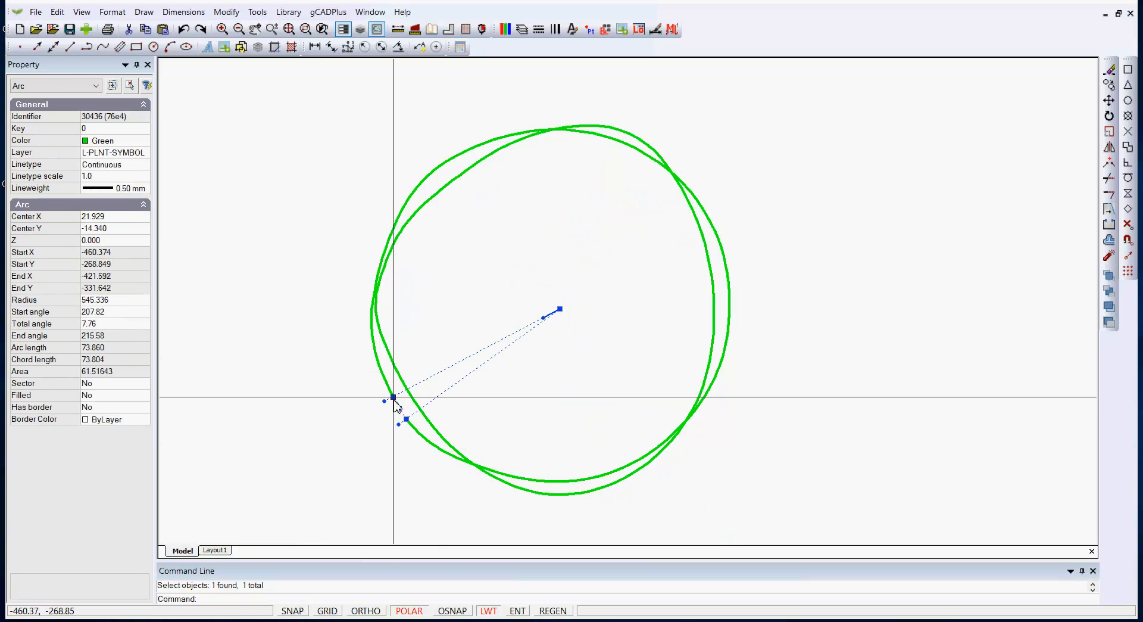
pyautogui.press('Escape')
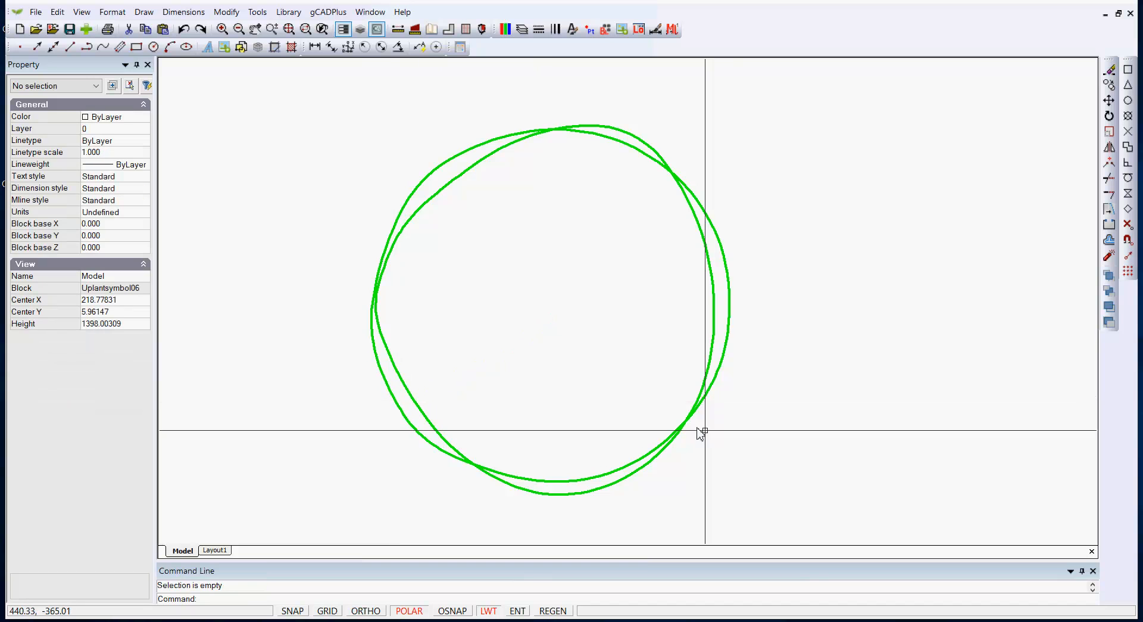
# Examine the stray object outside the symbol's outline and the arcs near it using selections, then clear the selection
pyautogui.click(778, 506)
pyautogui.click(346, 111)
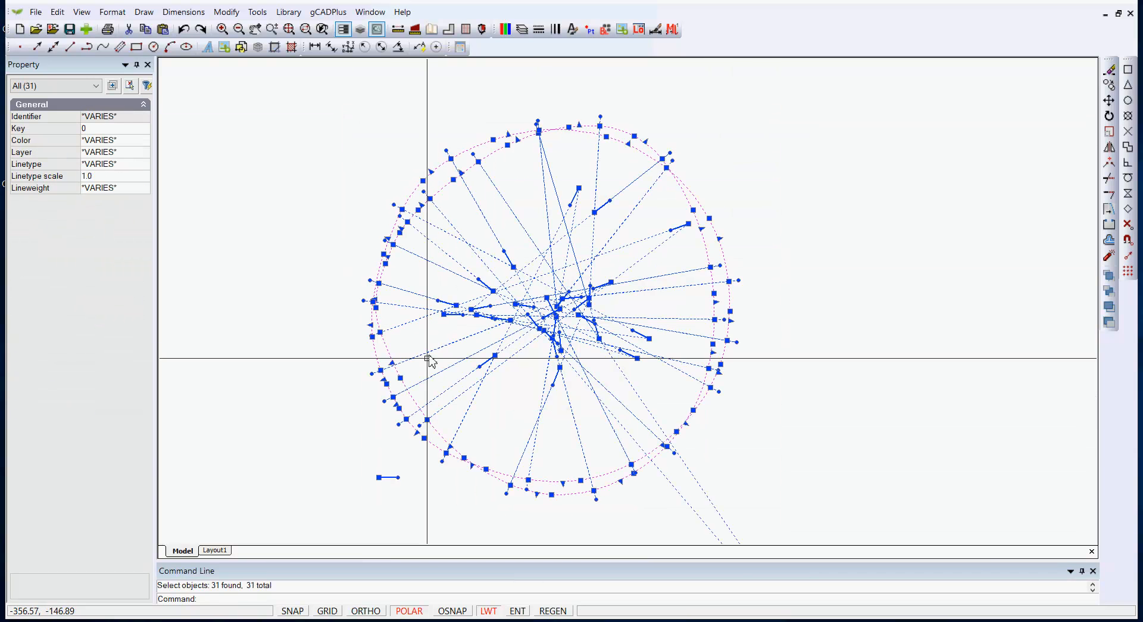
pyautogui.moveTo(383, 503); pyautogui.dragTo(467, 401, button='middle')
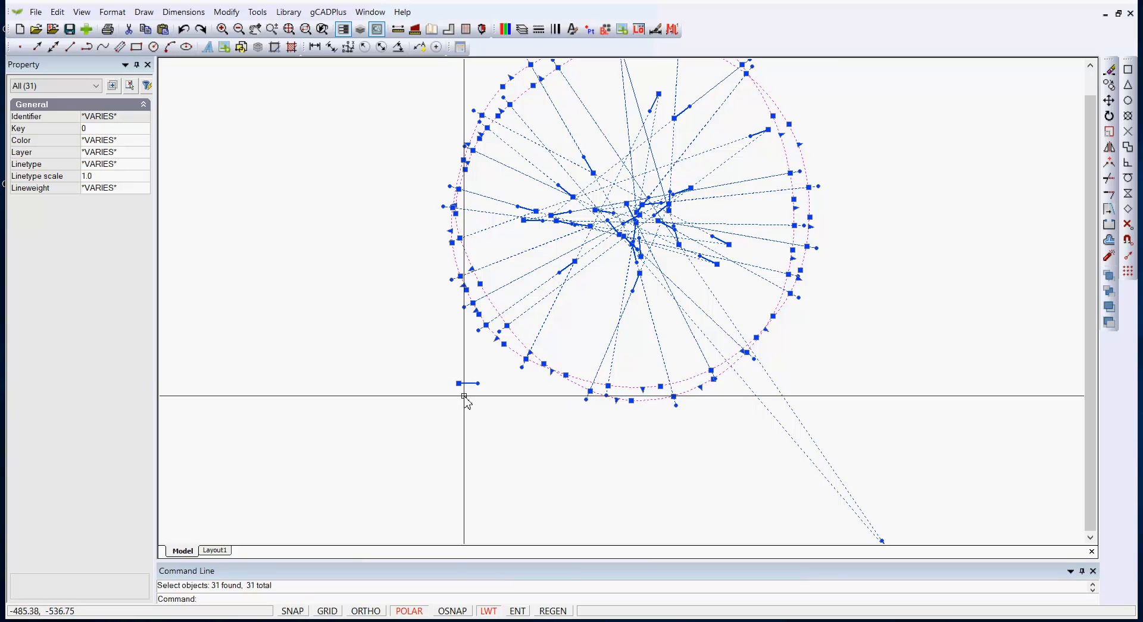
pyautogui.press('Delete')
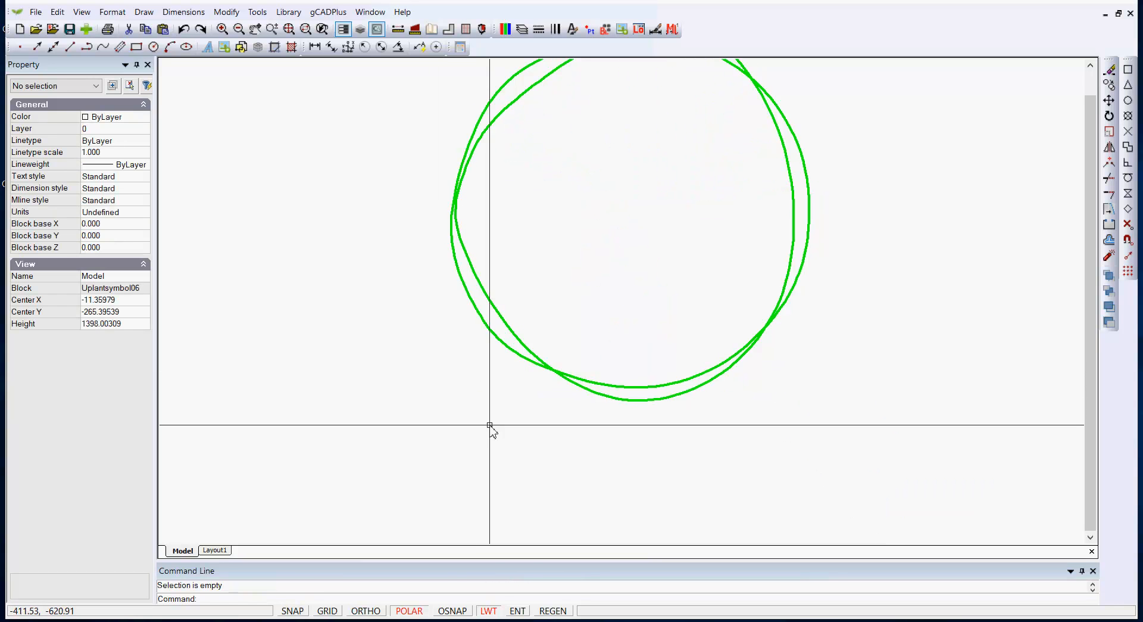
pyautogui.click(490, 424)
pyautogui.click(441, 372)
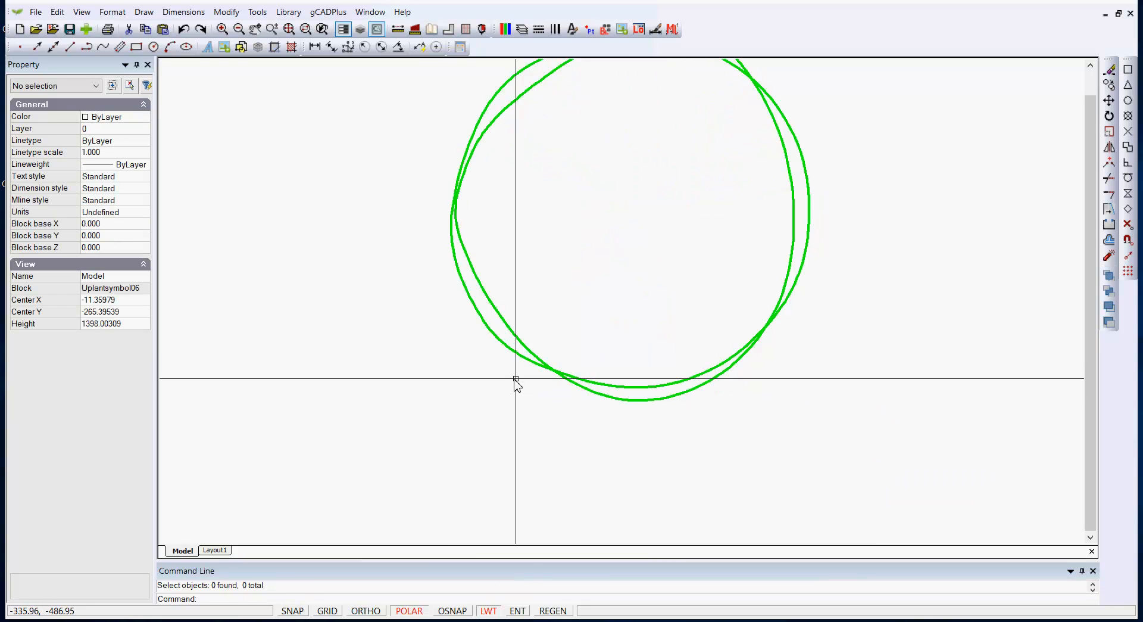
pyautogui.click(510, 346)
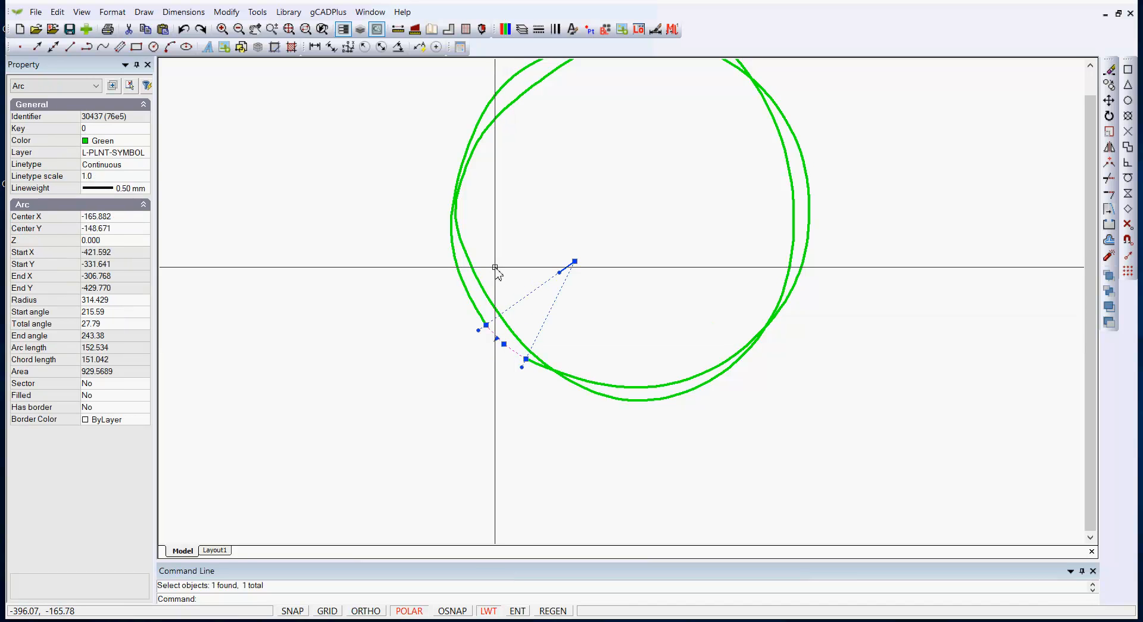
pyautogui.press('Delete')
pyautogui.click(485, 293)
pyautogui.click(517, 364)
pyautogui.click(463, 370)
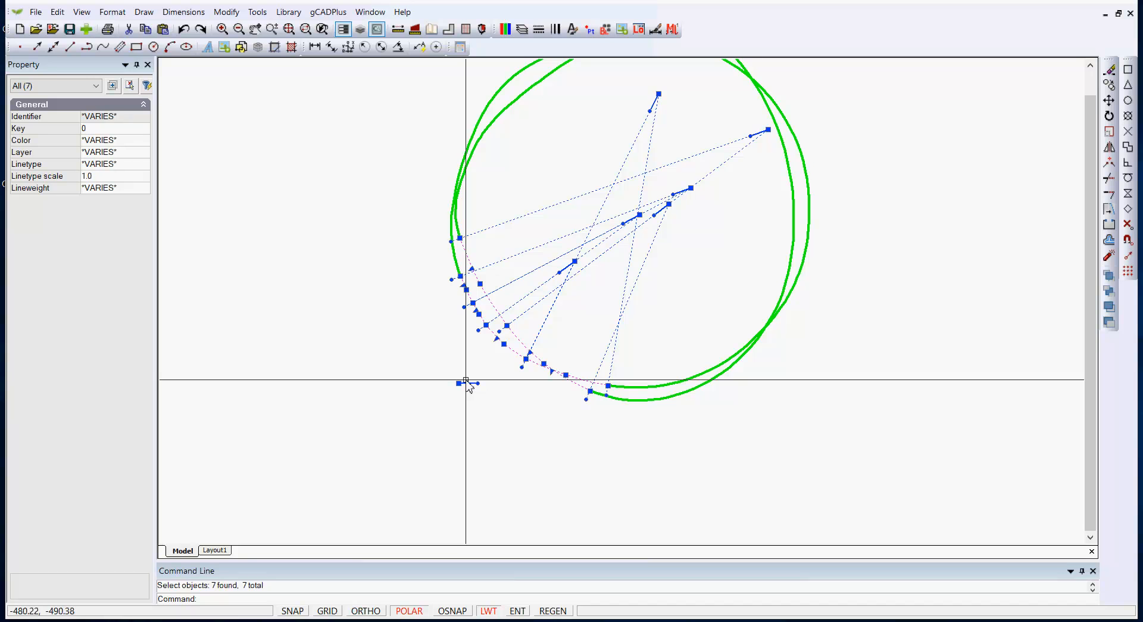
pyautogui.press('Delete')
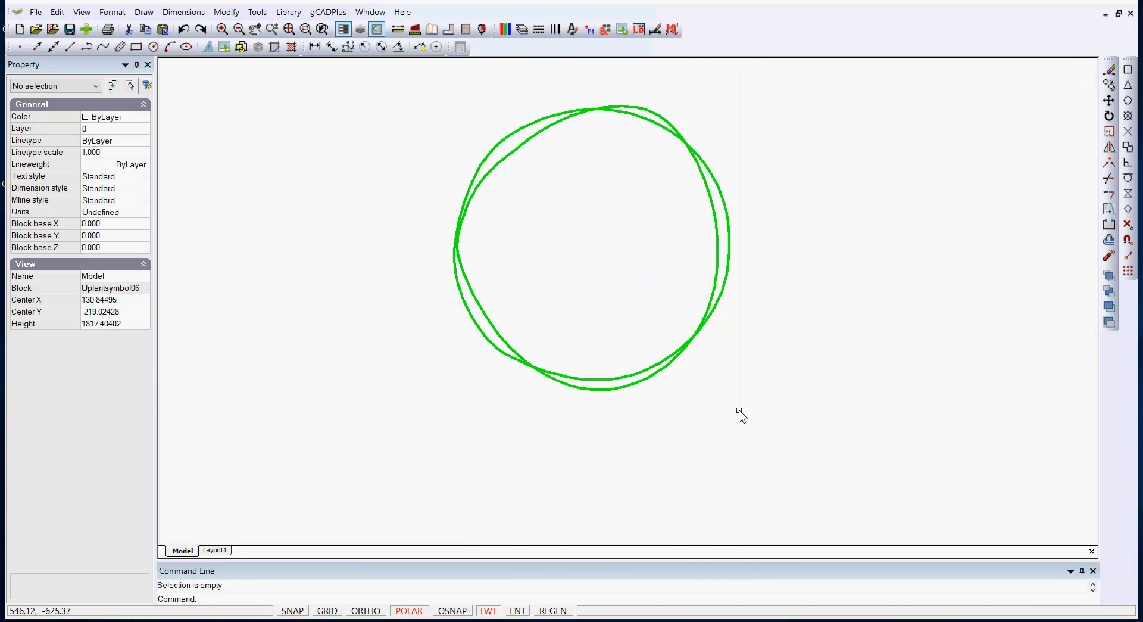
# Set the lineweight of all objects in the Magnolia symbol block to 0.25 mm and deselect them
pyautogui.click(753, 410)
pyautogui.click(425, 88)
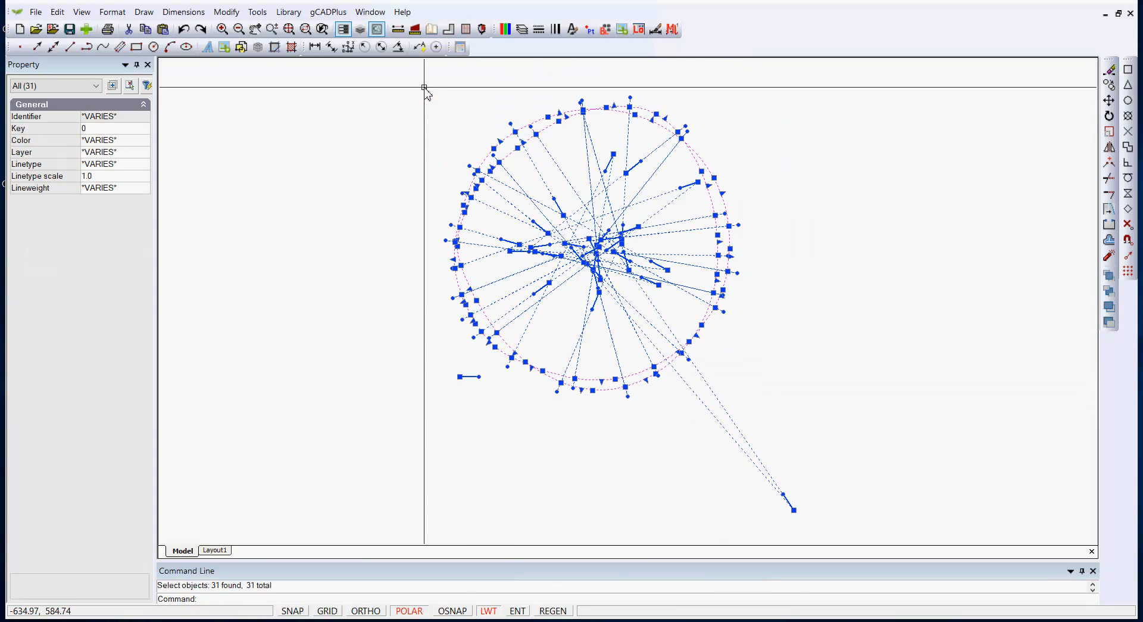
pyautogui.click(144, 191)
pyautogui.click(144, 190)
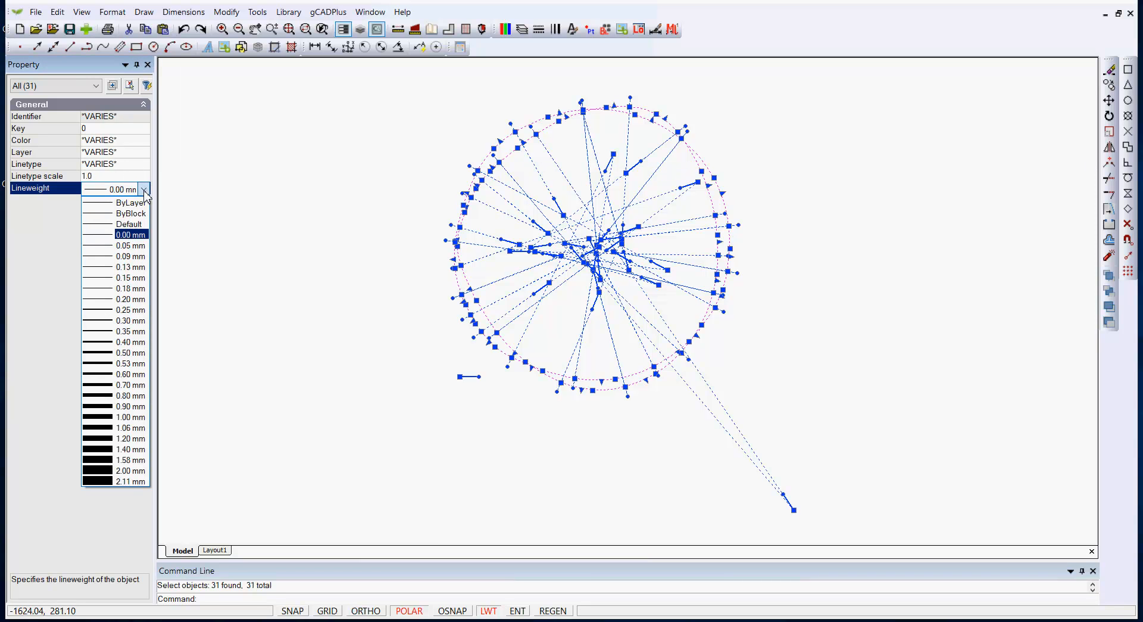
pyautogui.click(98, 311)
pyautogui.press('Escape')
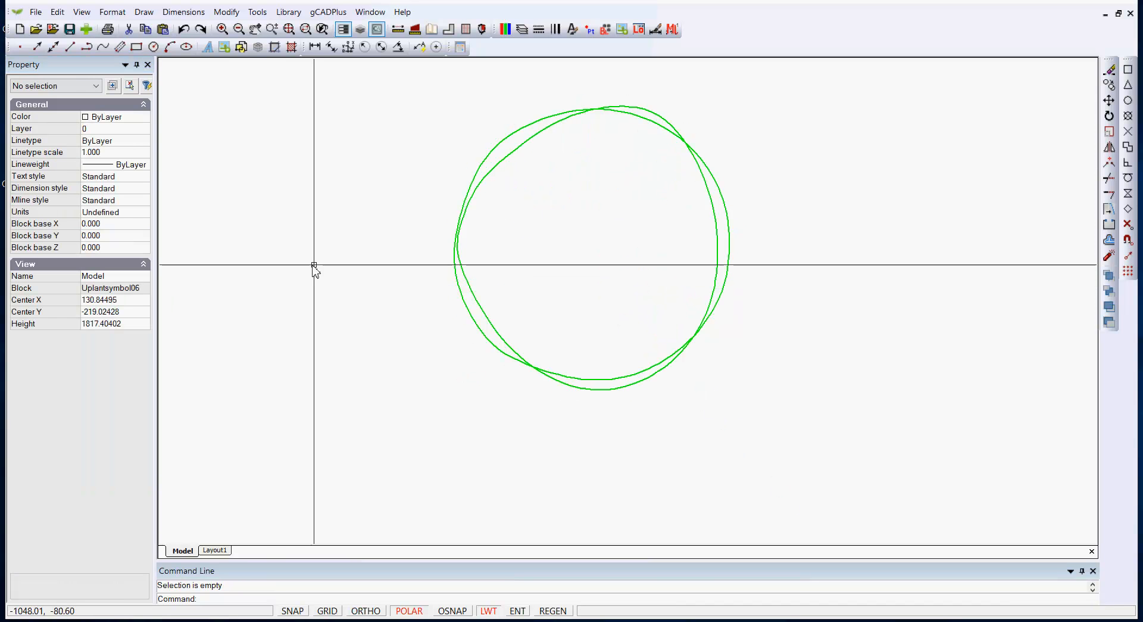
# Finish editing the Magnolia symbol block and display the plan in Layout1
pyautogui.rightClick(332, 270)
pyautogui.click(367, 275)
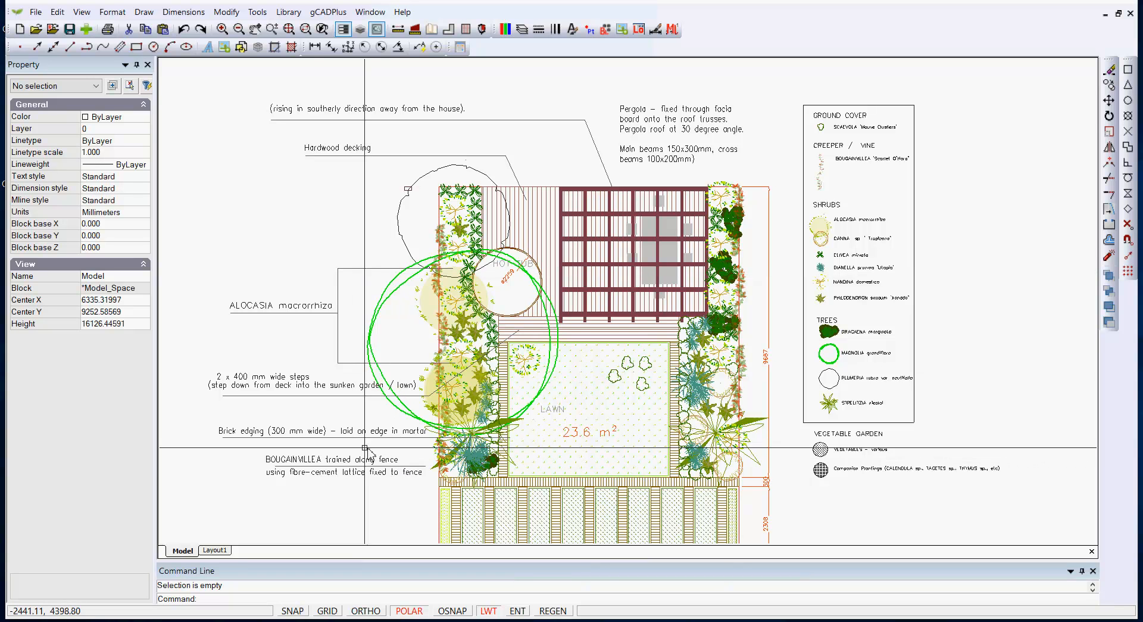
pyautogui.click(215, 551)
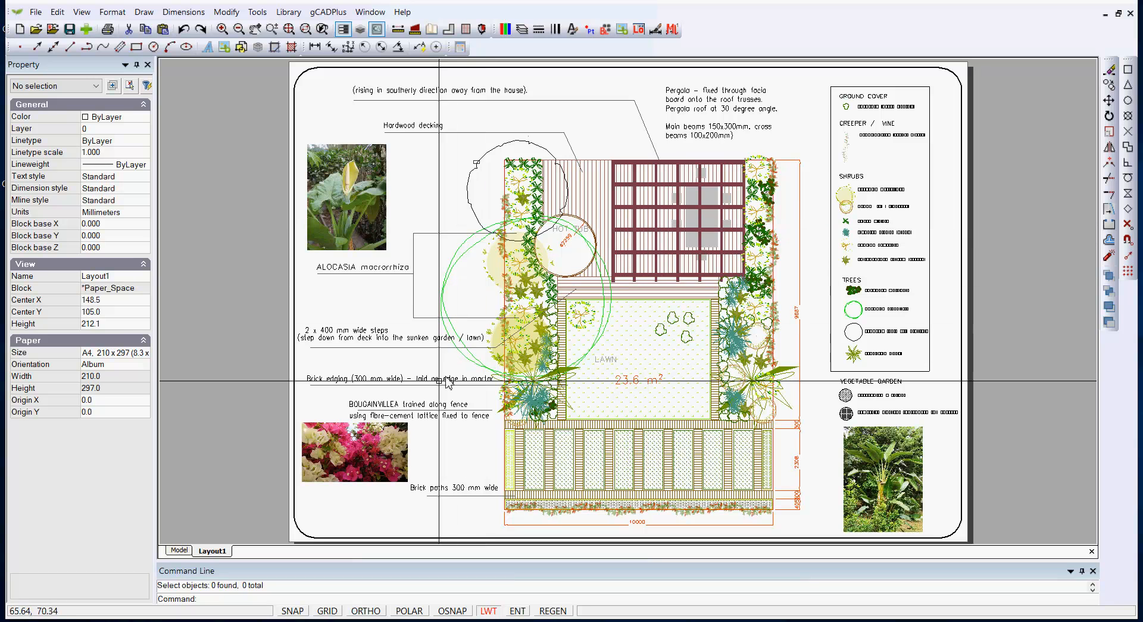
# In model space, open the Dracaena symbol block near the pergola's lower-right corner for block editing
pyautogui.click(179, 550)
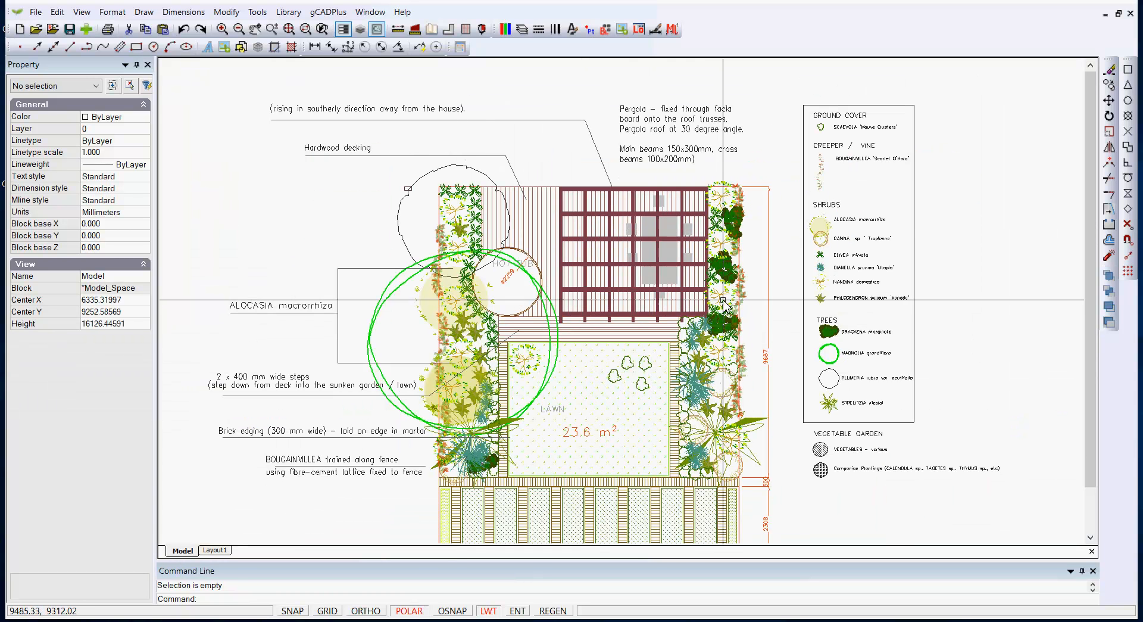
pyautogui.scroll(3, 732, 335)
pyautogui.scroll(1, 734, 335)
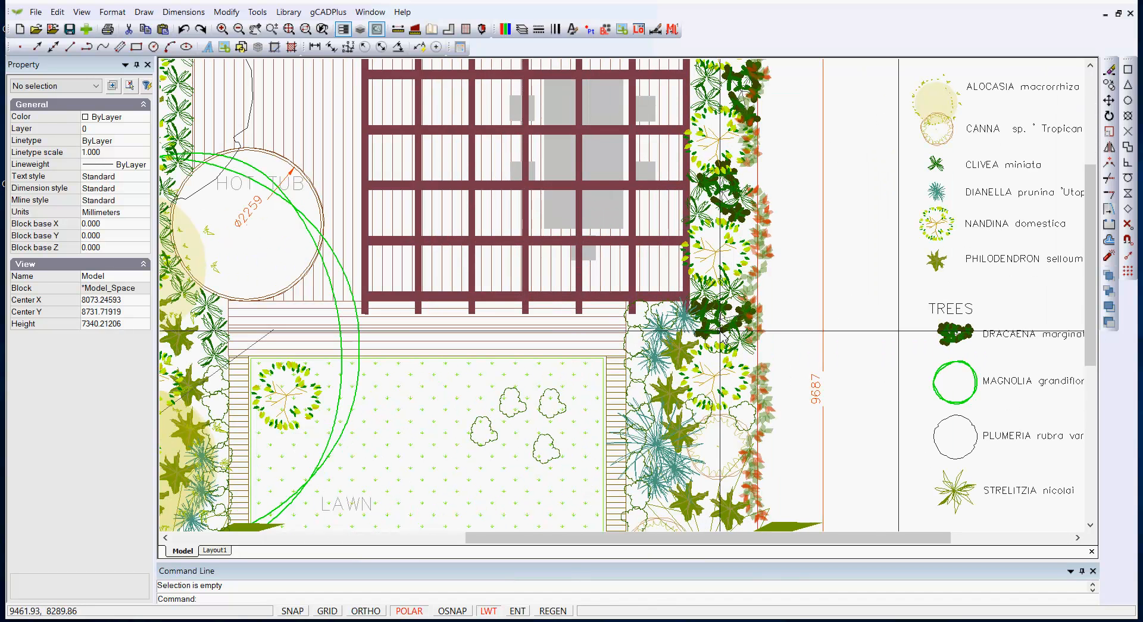
pyautogui.click(709, 323)
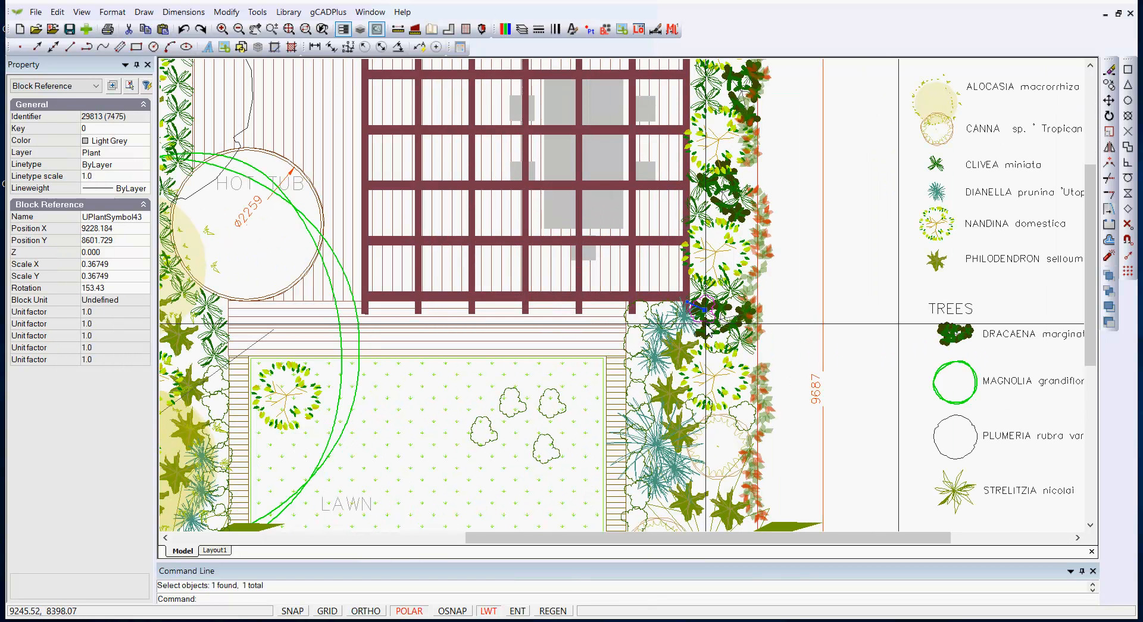
pyautogui.press('Escape')
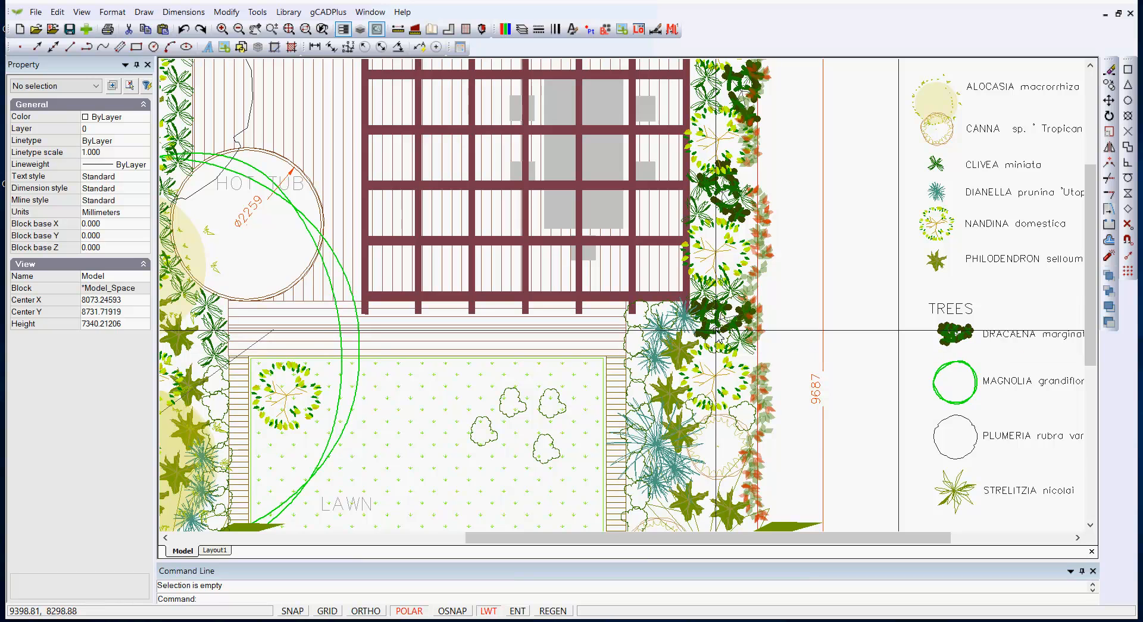
pyautogui.scroll(1, 716, 336)
pyautogui.scroll(4, 717, 336)
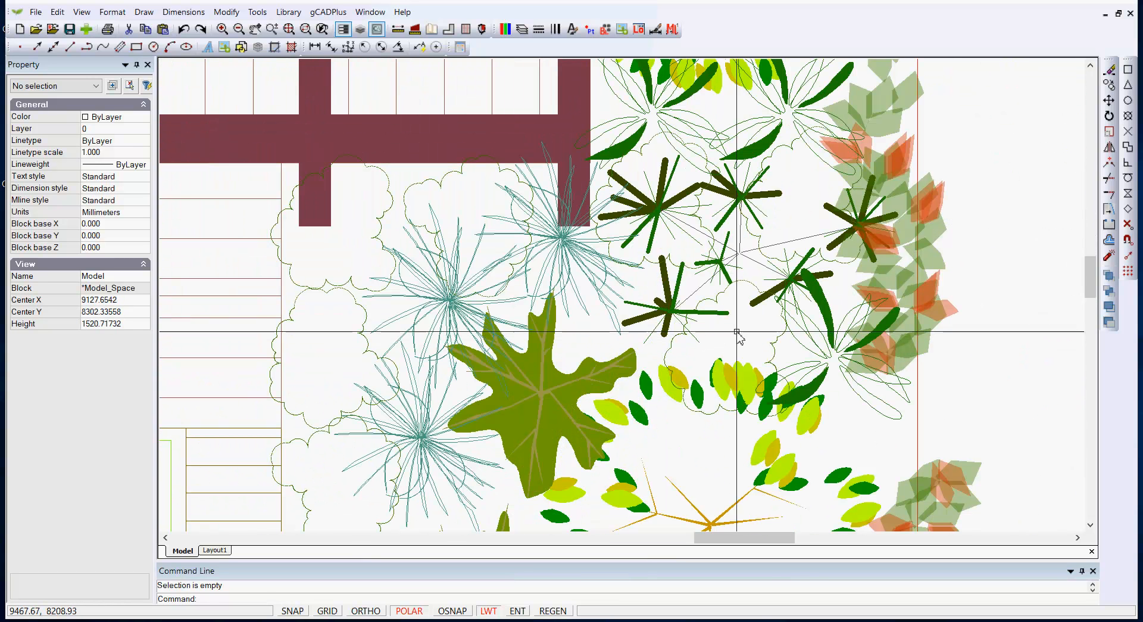
pyautogui.click(726, 314)
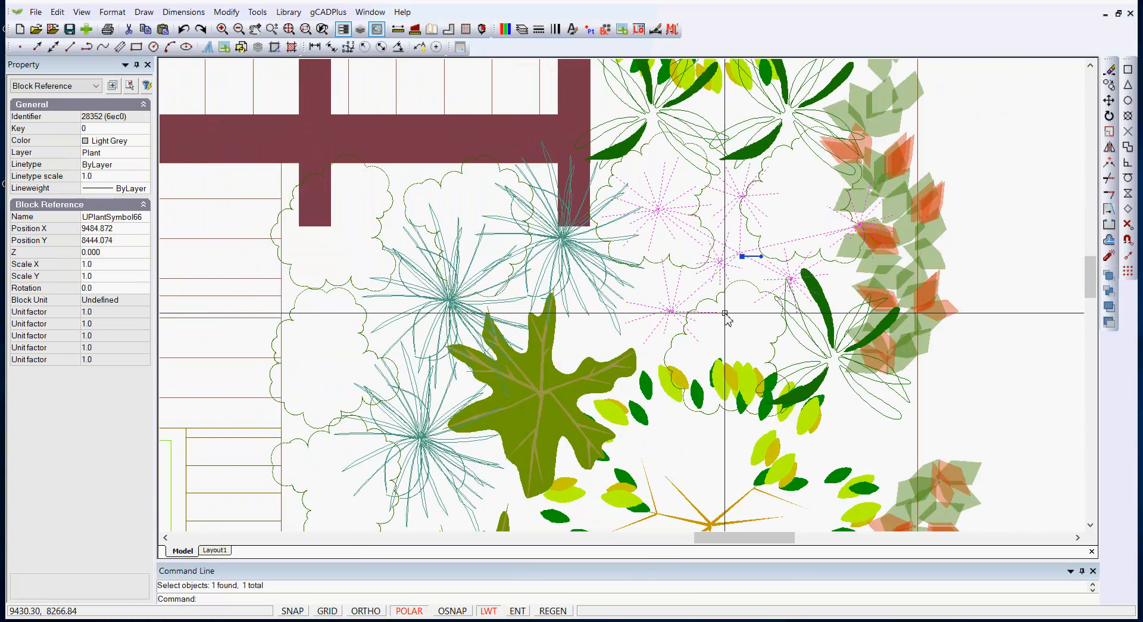
pyautogui.rightClick(725, 314)
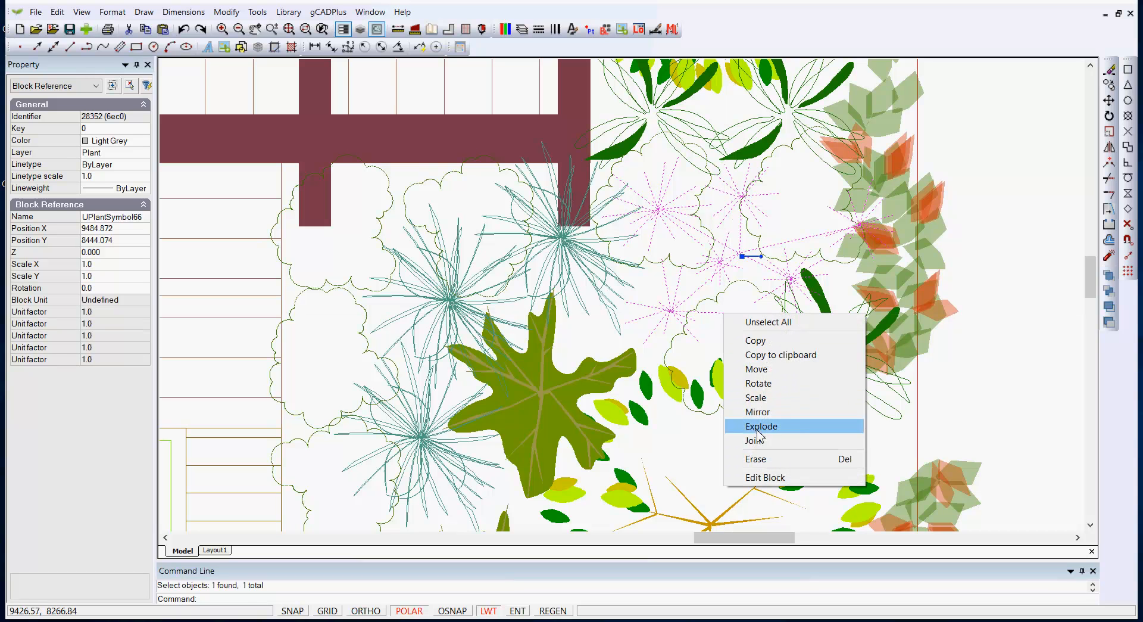
pyautogui.click(765, 477)
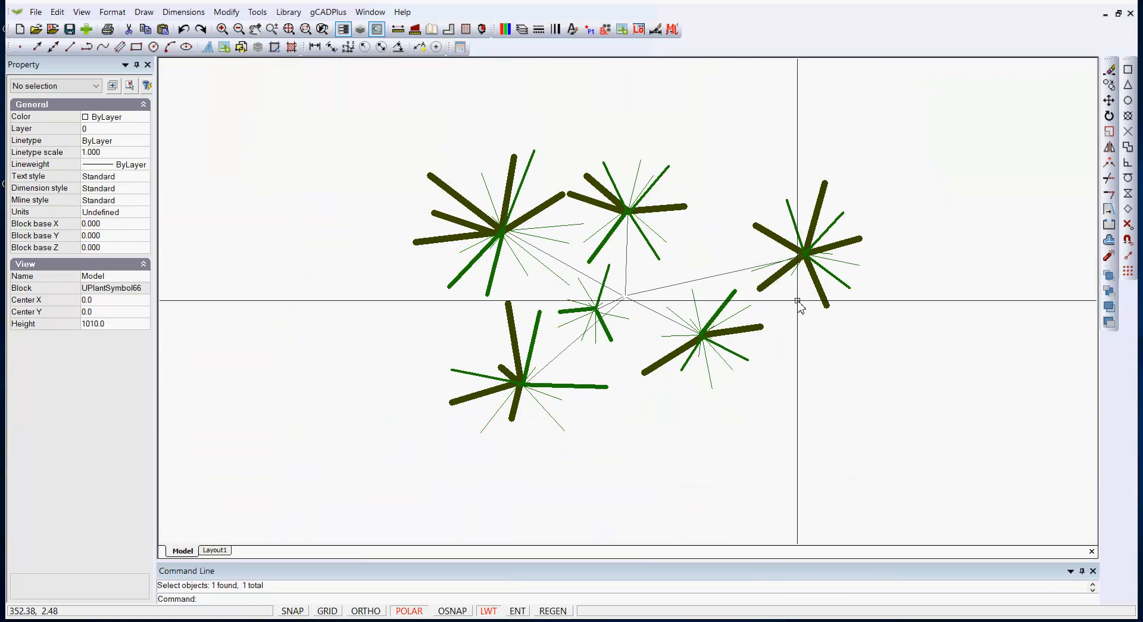
# Check one thick line's lineweight, then set the lineweight of all objects in the Dracaena block to Default and deselect them
pyautogui.click(781, 240)
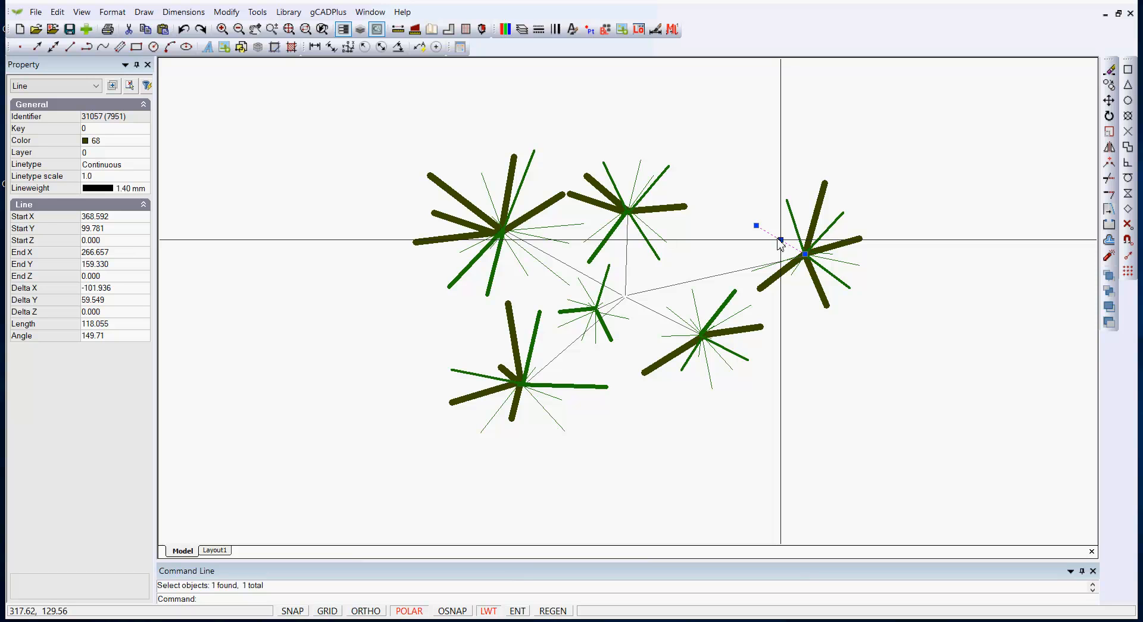
pyautogui.press('Escape')
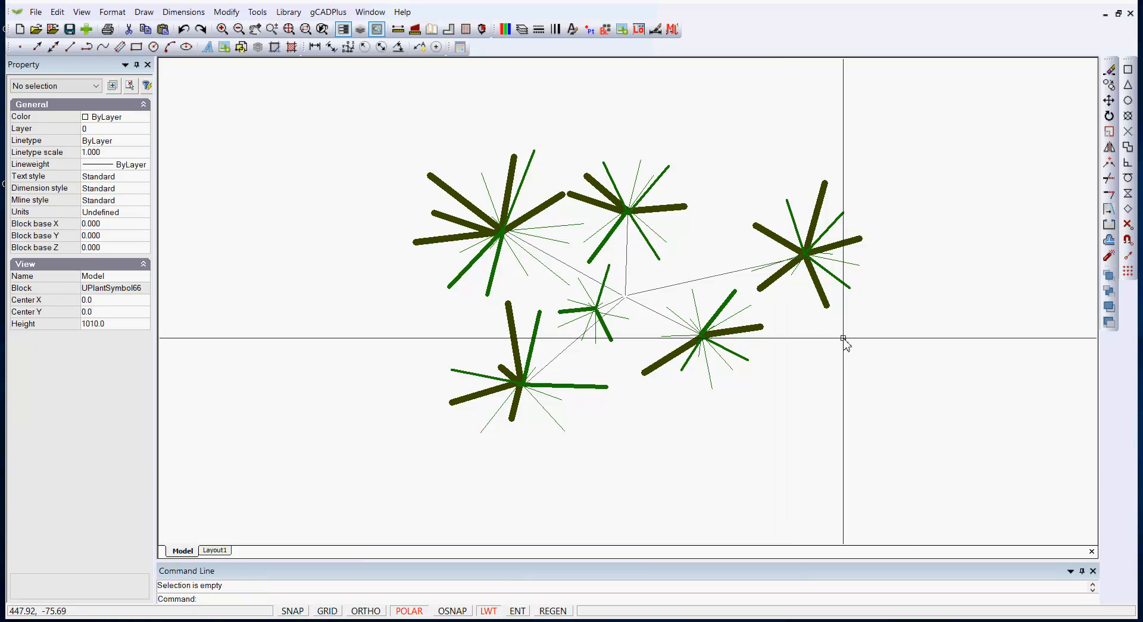
pyautogui.click(902, 462)
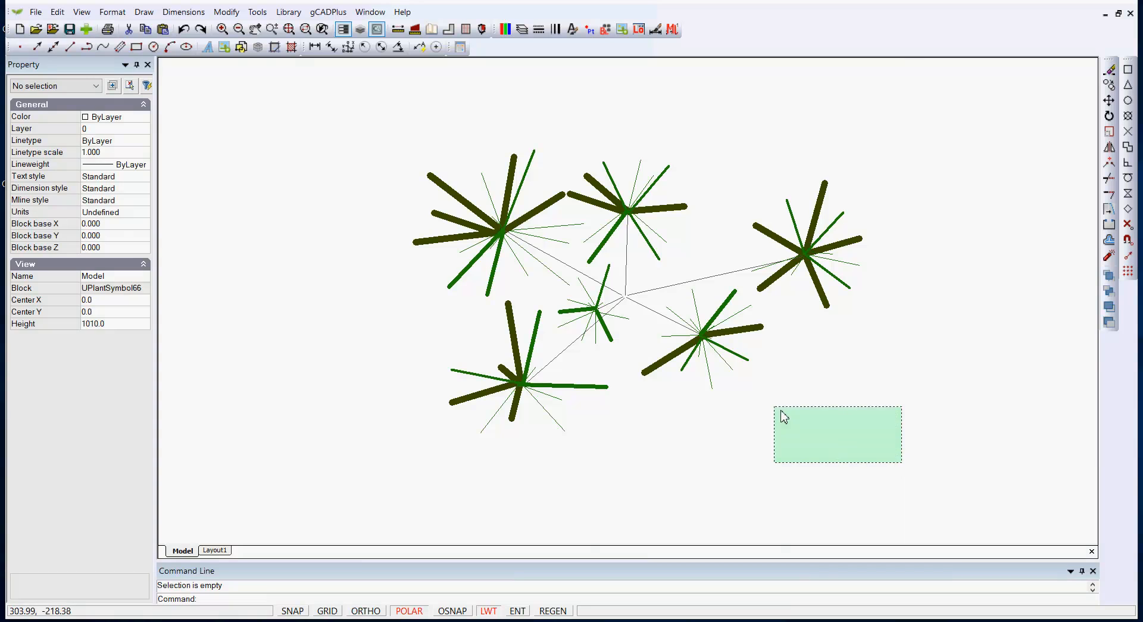
pyautogui.click(389, 124)
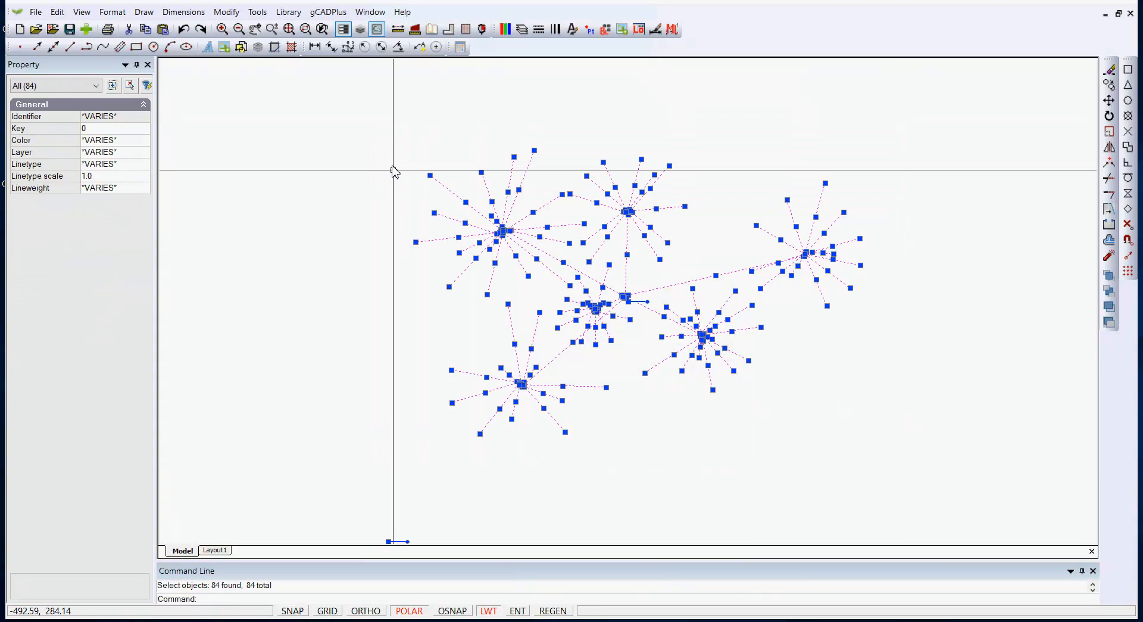
pyautogui.click(141, 188)
pyautogui.click(145, 189)
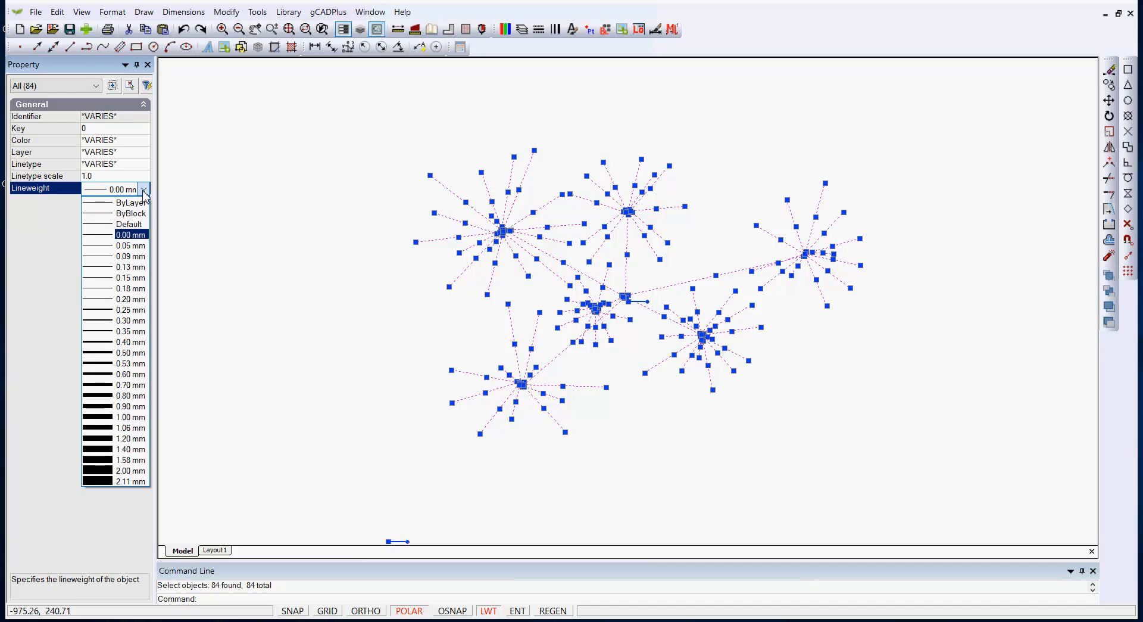
pyautogui.click(128, 224)
pyautogui.press('Escape')
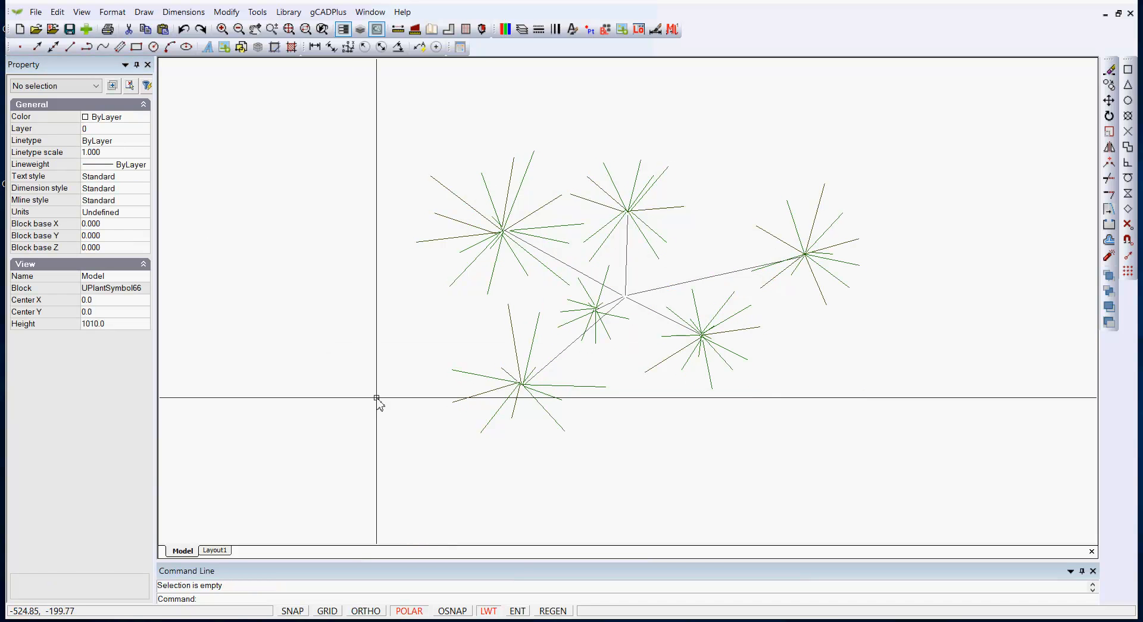
# Set the lineweight of six lines spread over the upper-left, lower-left and right clusters to 0.35 mm and deselect them
pyautogui.click(470, 237)
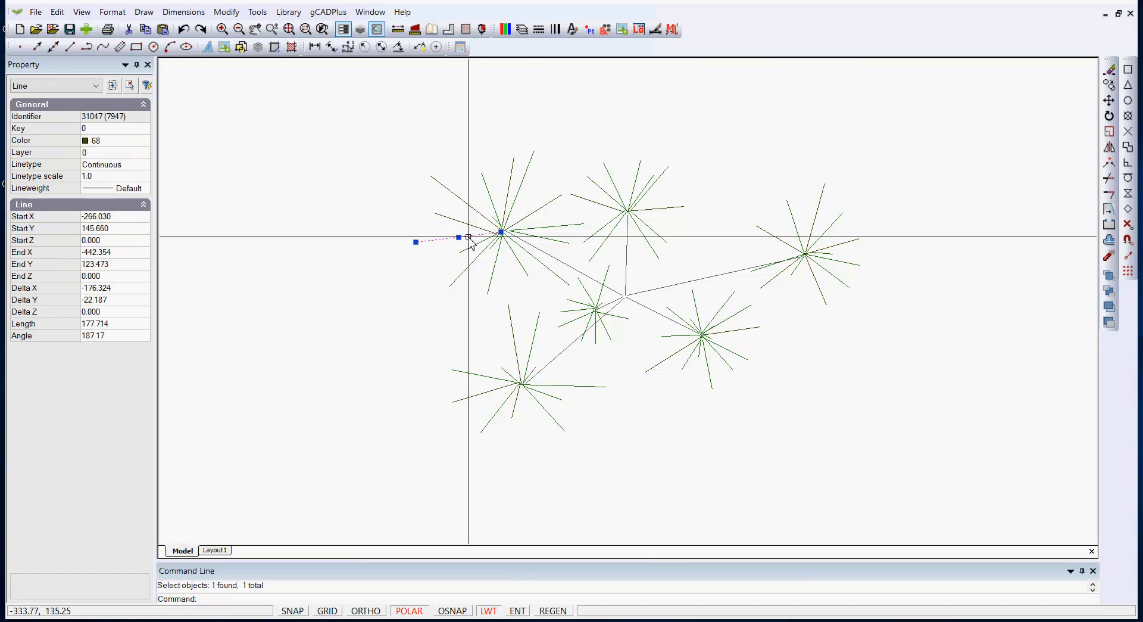
pyautogui.click(524, 218)
pyautogui.click(544, 365)
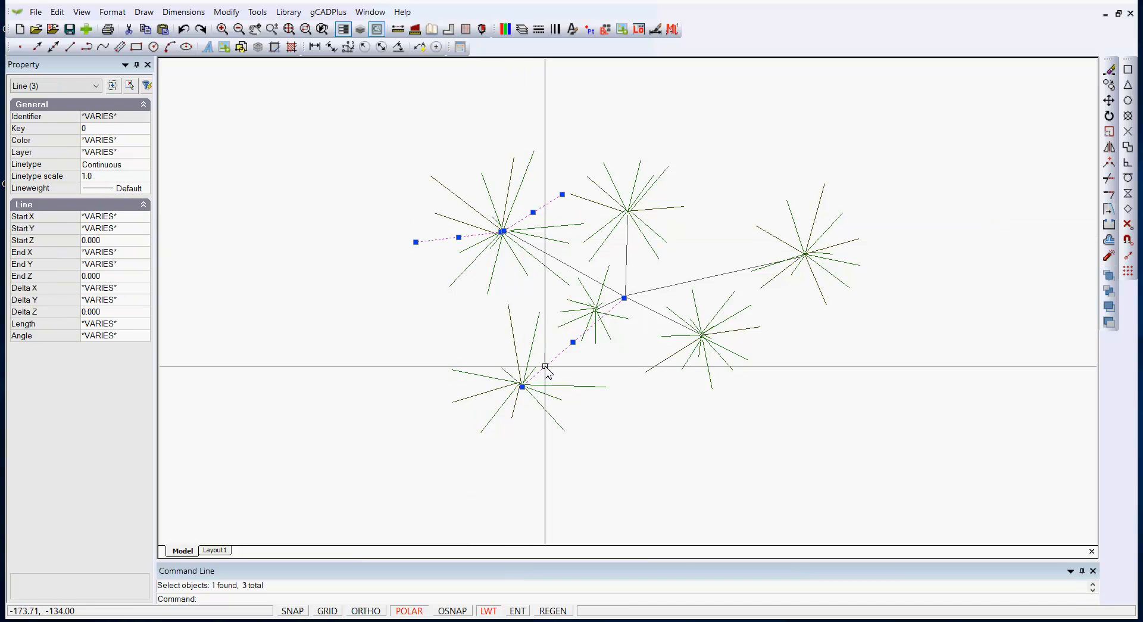
pyautogui.click(518, 367)
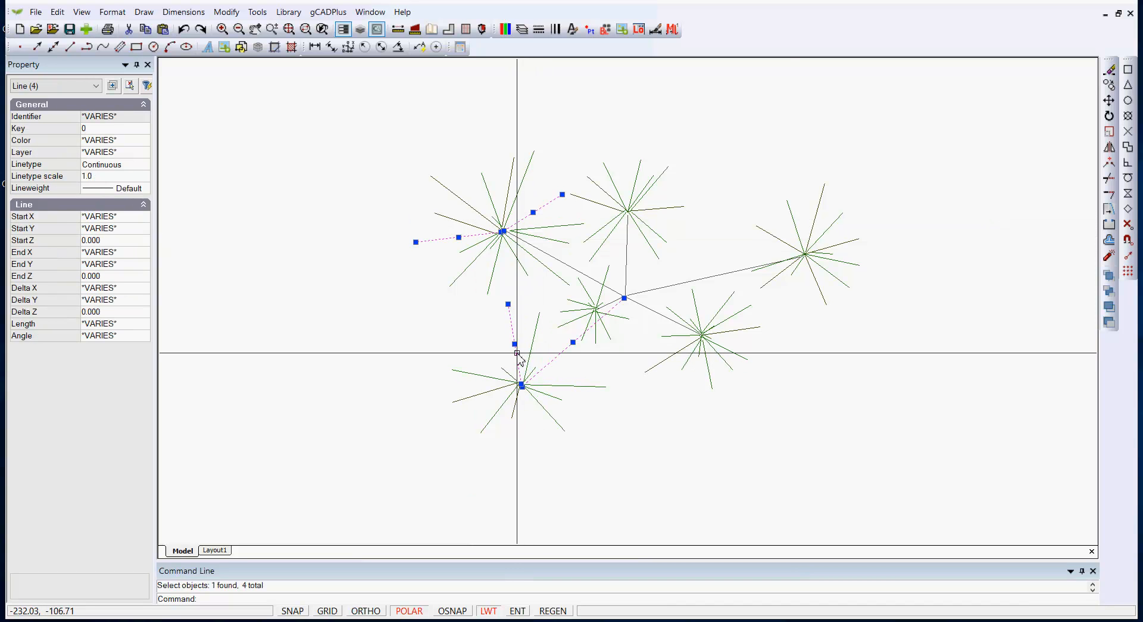
pyautogui.click(774, 279)
pyautogui.click(819, 210)
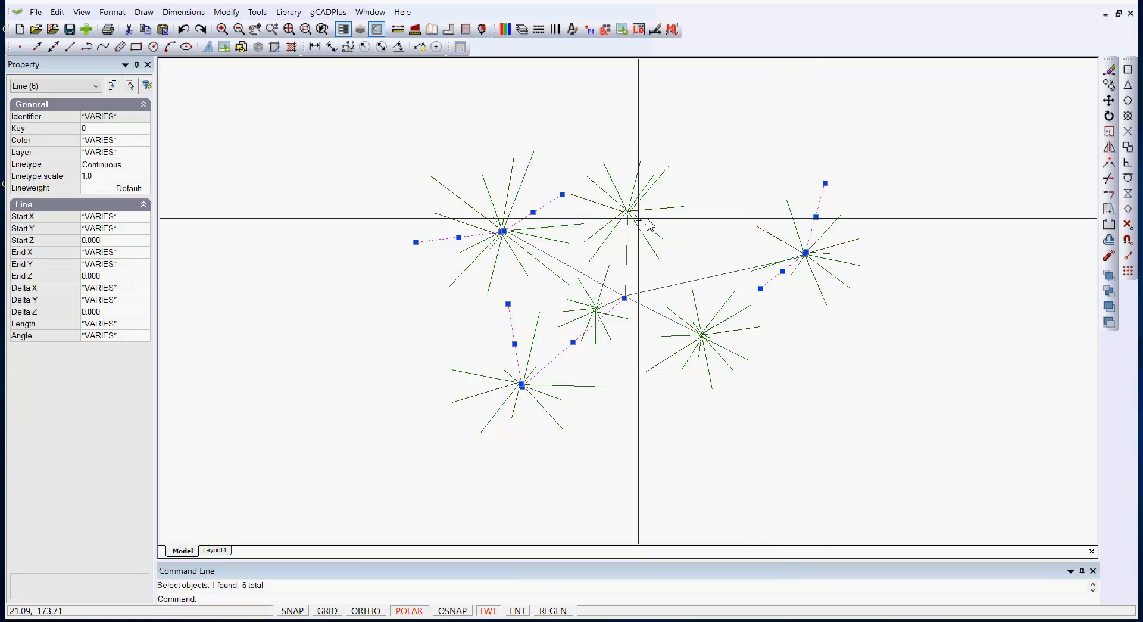
pyautogui.click(146, 189)
pyautogui.click(145, 189)
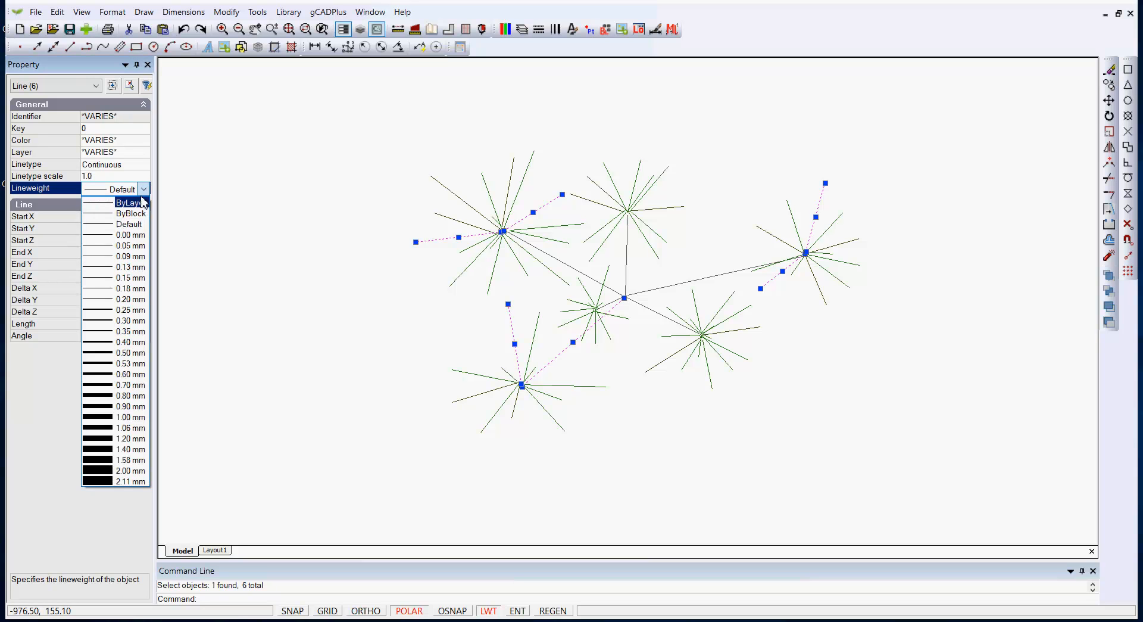
pyautogui.click(102, 331)
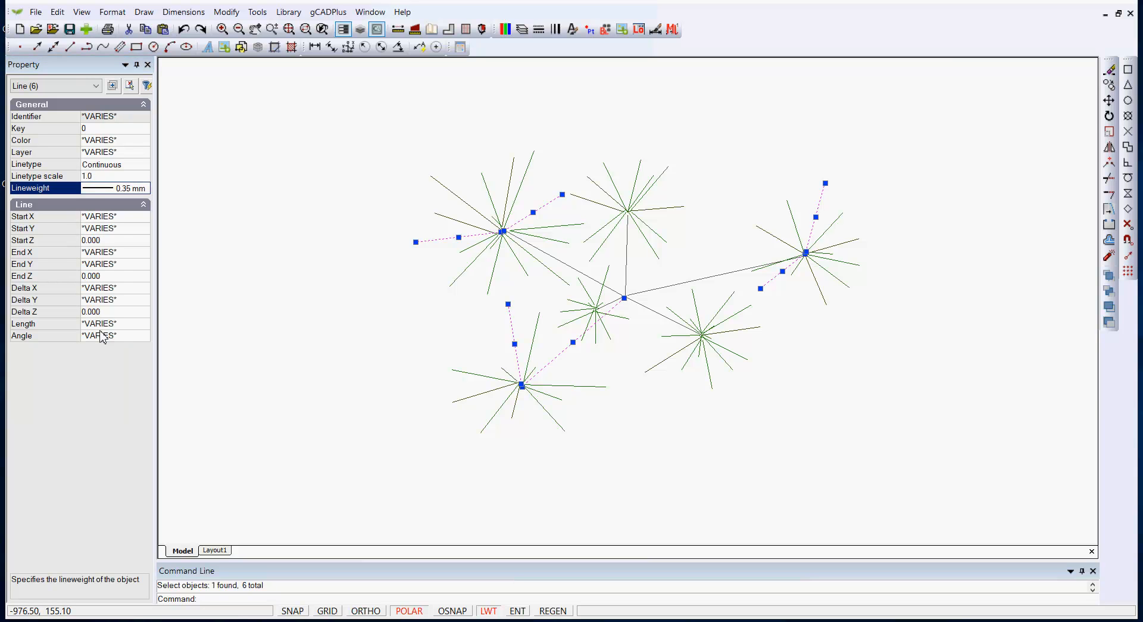
pyautogui.press('Escape')
# Finish editing the Dracaena symbol block and display the updated planting and legend in Layout1
pyautogui.rightClick(416, 305)
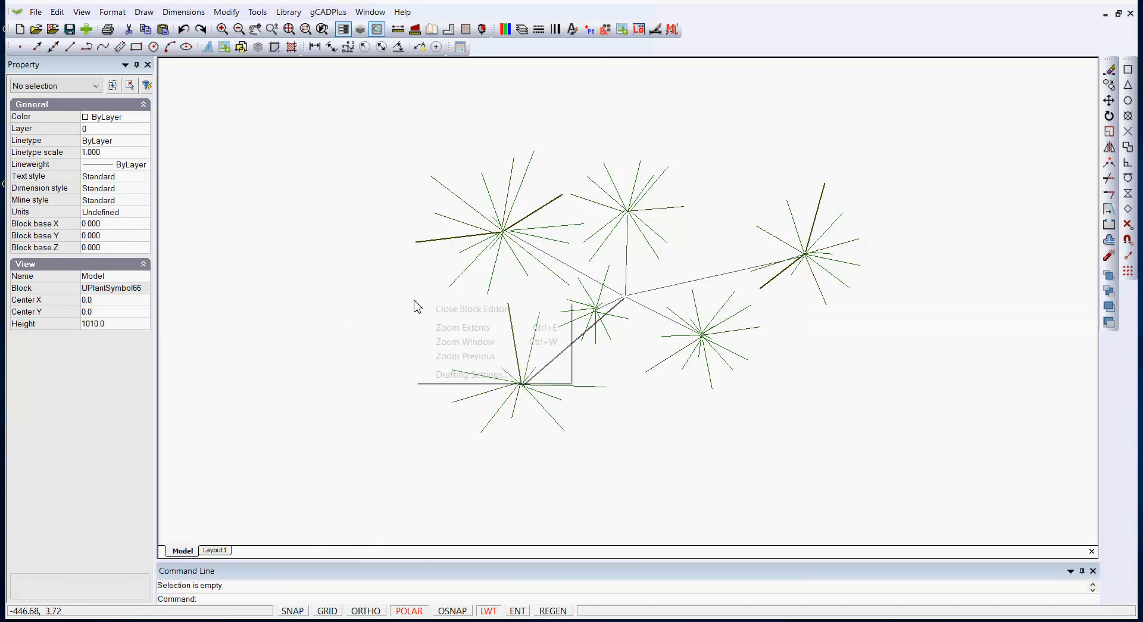
pyautogui.click(446, 309)
pyautogui.scroll(-5, 471, 307)
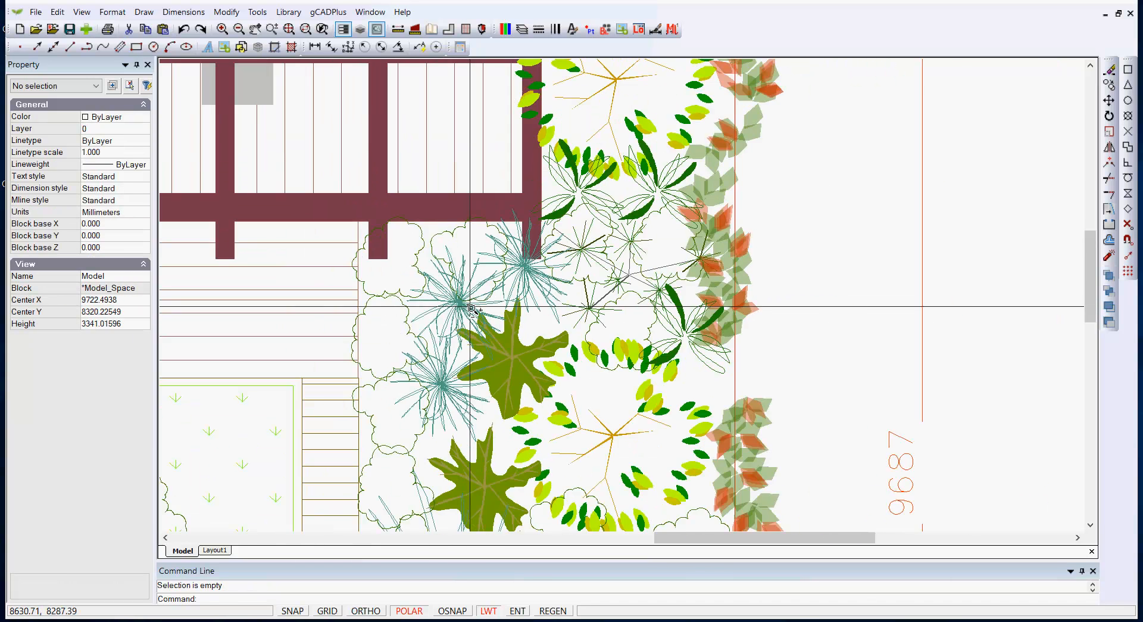
pyautogui.scroll(-1, 477, 310)
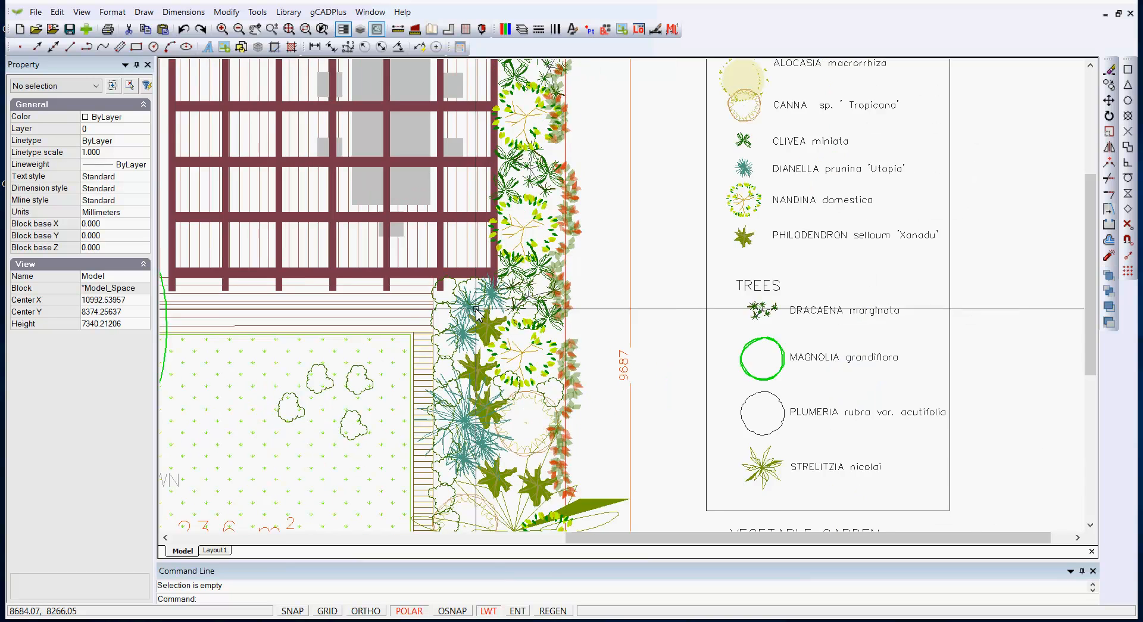
pyautogui.click(215, 550)
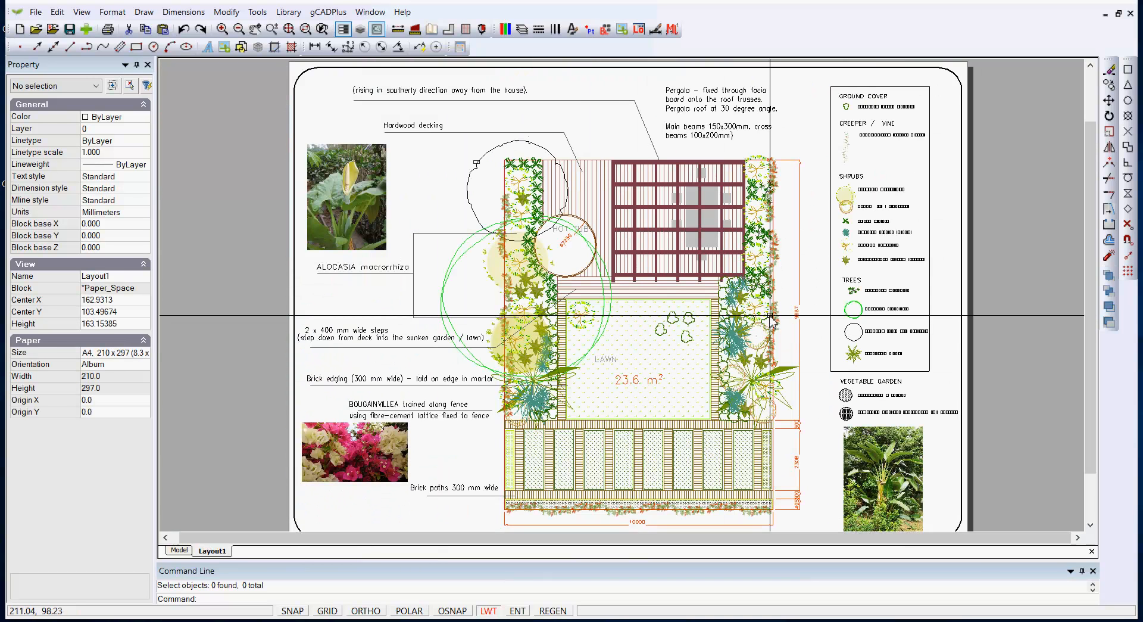
pyautogui.scroll(2, 761, 335)
pyautogui.scroll(1, 769, 311)
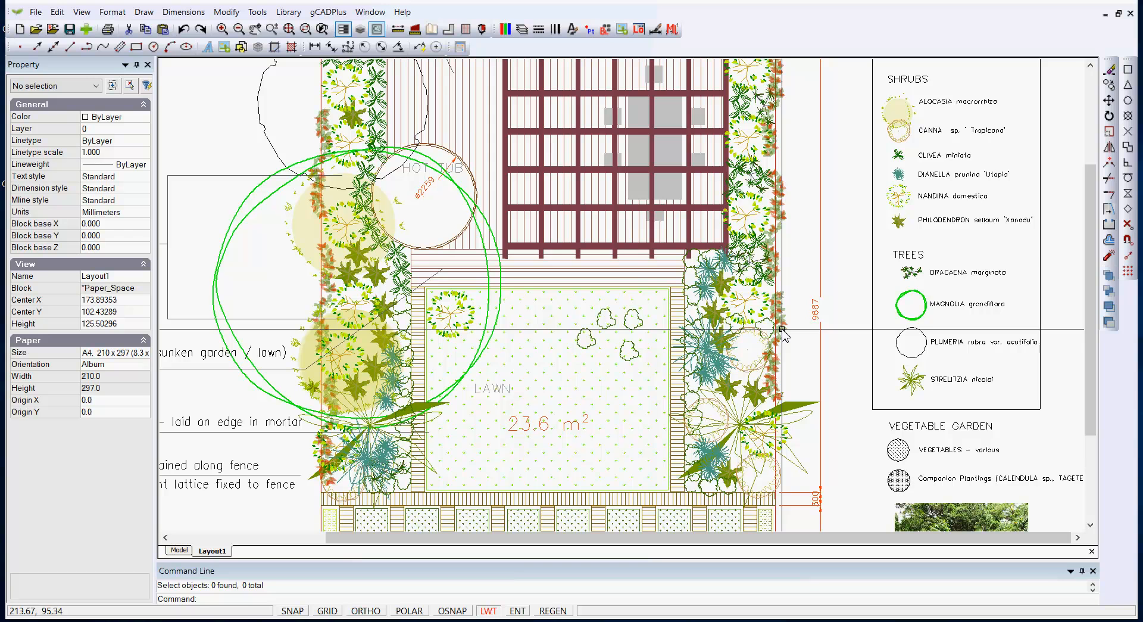
# Review the drawing's layouts in the Layouts manager and close it without changes
pyautogui.rightClick(212, 551)
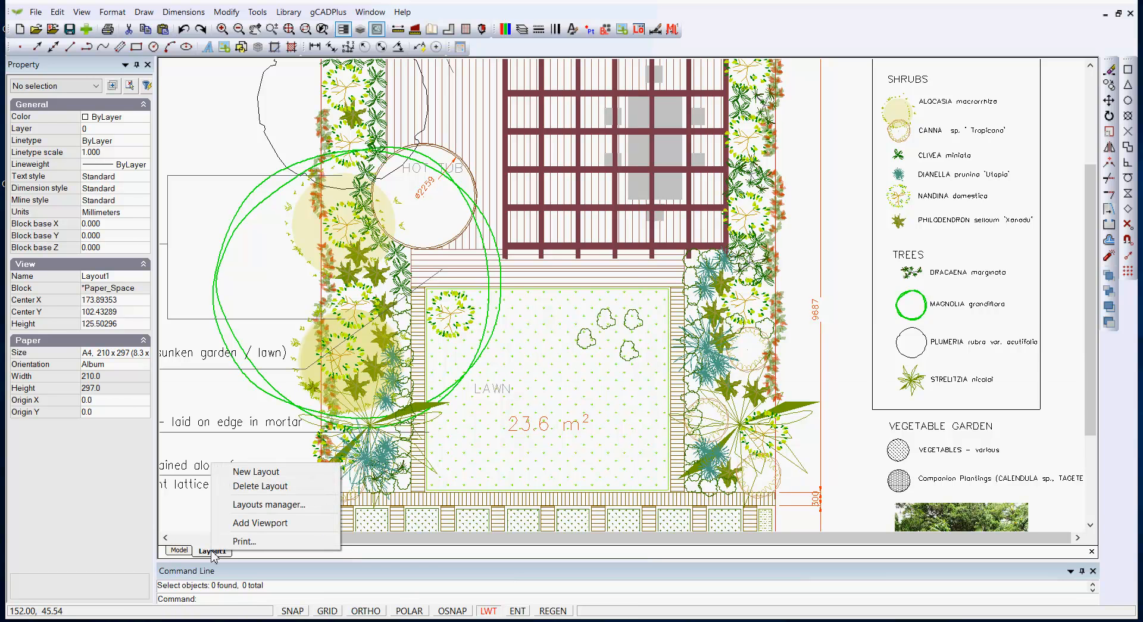
pyautogui.click(263, 506)
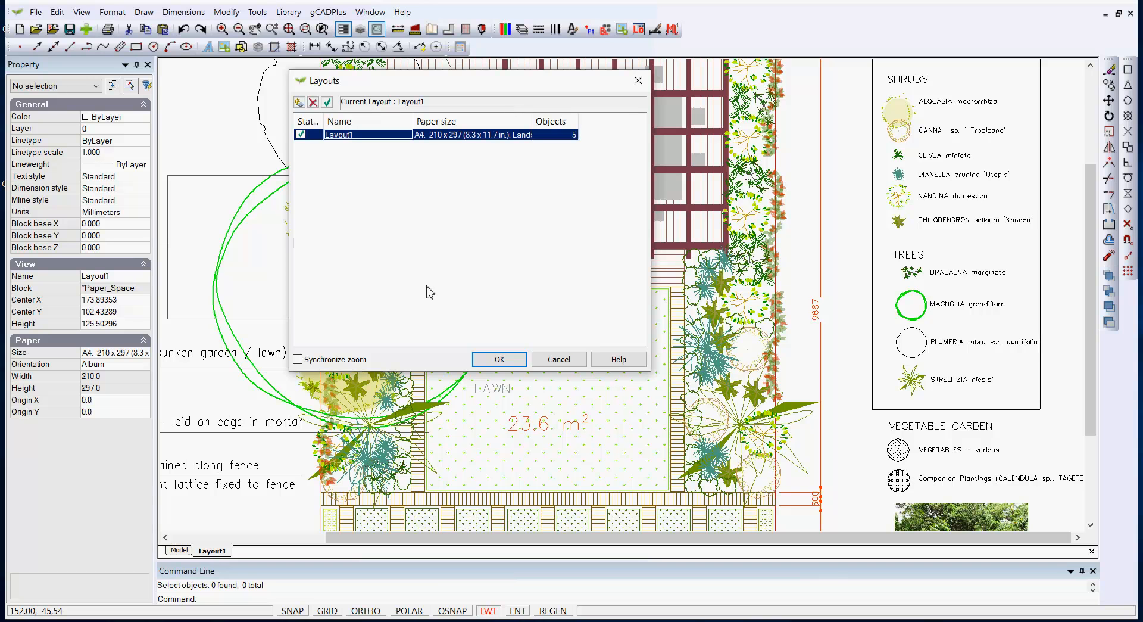
pyautogui.click(563, 361)
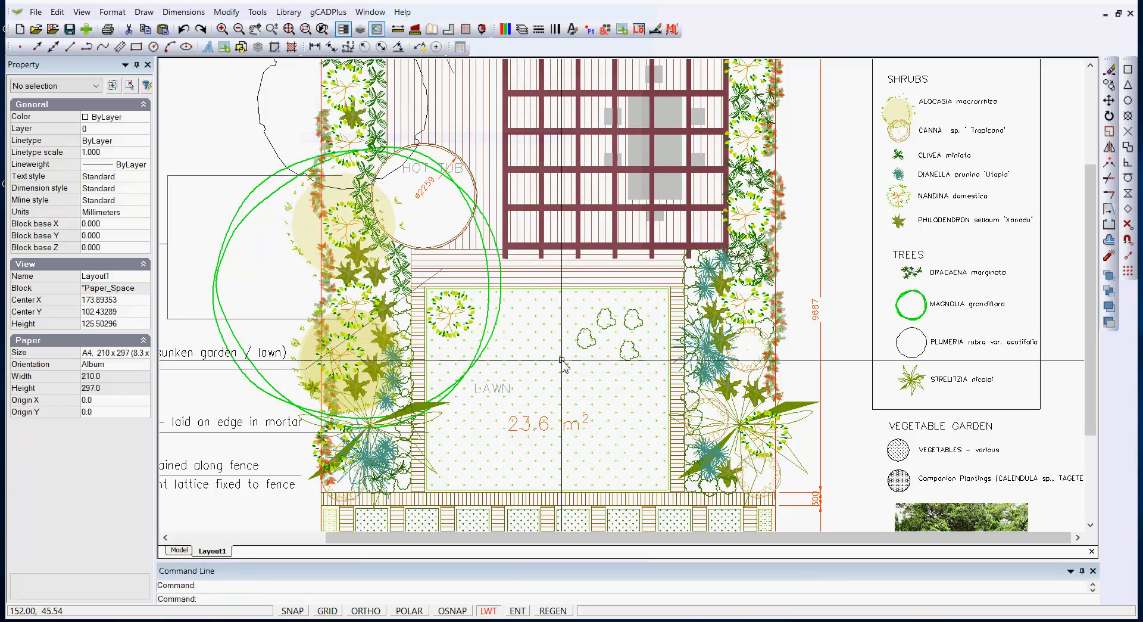